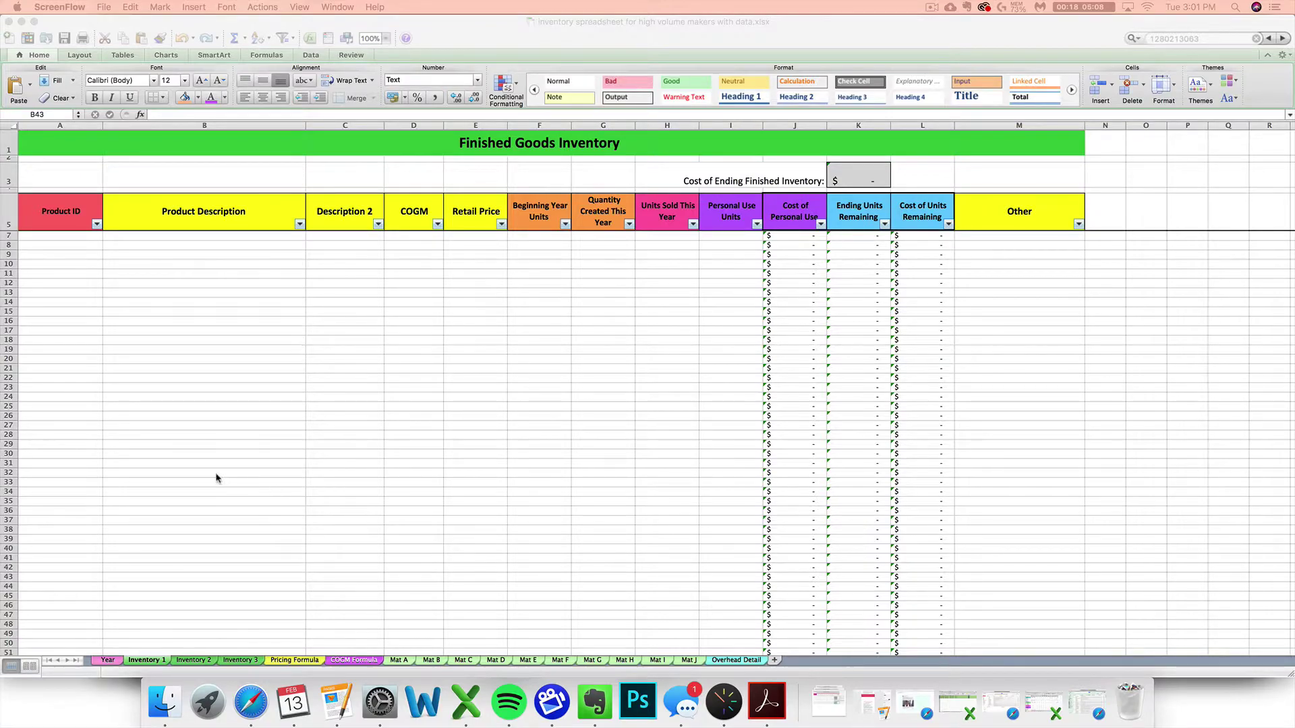
Step: Browse the Inventory 1, 2 and 3 sheets of the workbook
{"action": "scroll", "coordinate": [438, 495], "scroll_direction": "up", "scroll_amount": 1}
{"action": "left_click", "coordinate": [171, 664]}
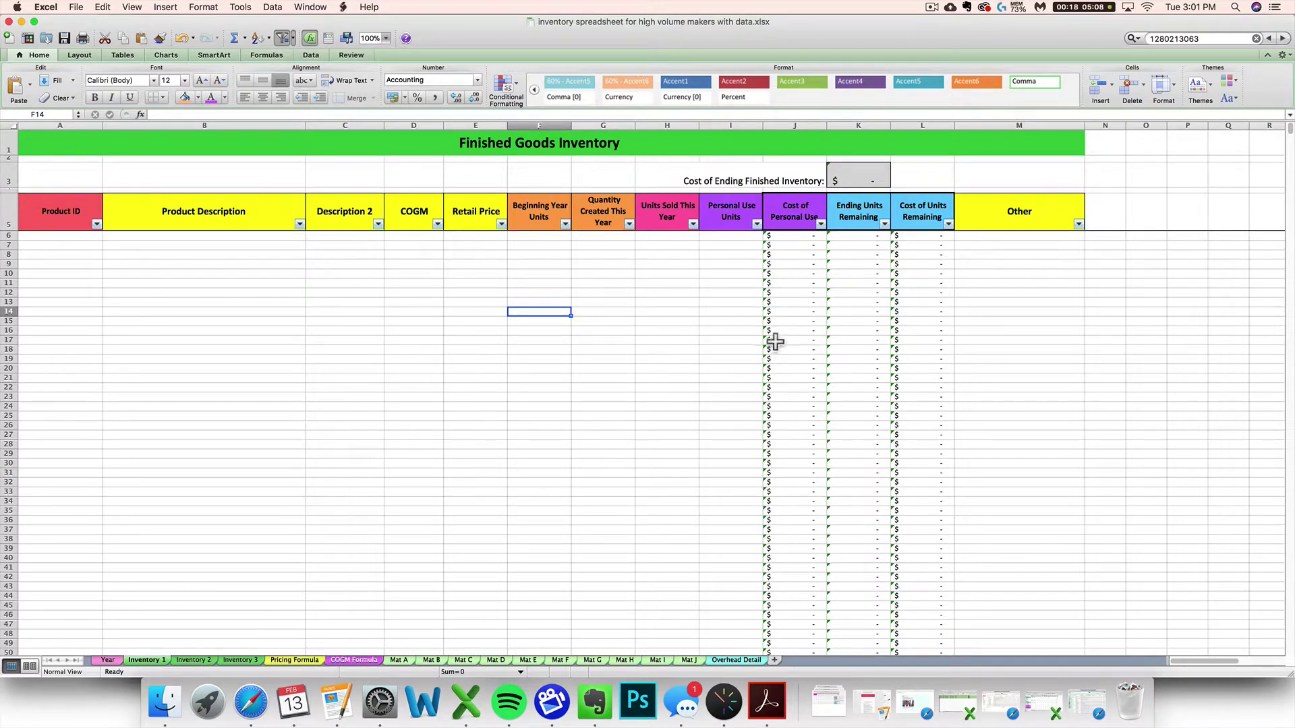
{"action": "scroll", "coordinate": [735, 321], "scroll_direction": "down", "scroll_amount": 4}
{"action": "scroll", "coordinate": [584, 327], "scroll_direction": "down", "scroll_amount": 13}
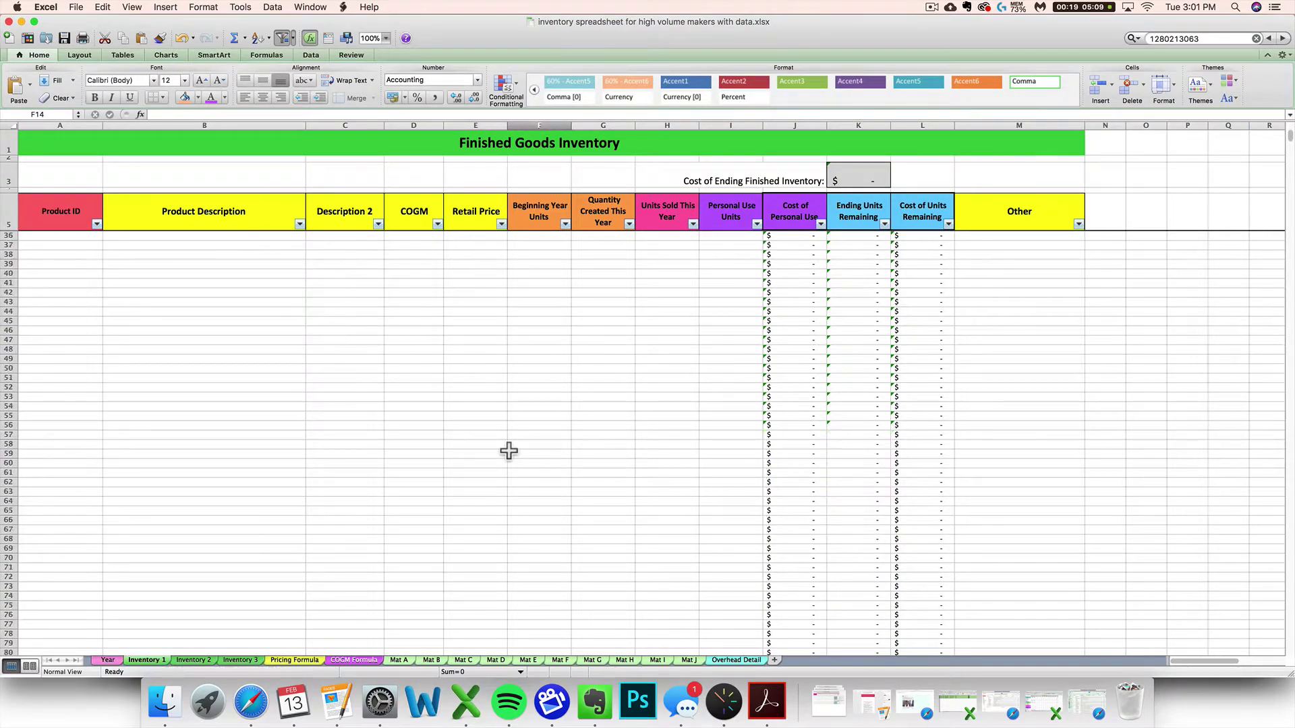
{"action": "scroll", "coordinate": [324, 411], "scroll_direction": "up", "scroll_amount": 20}
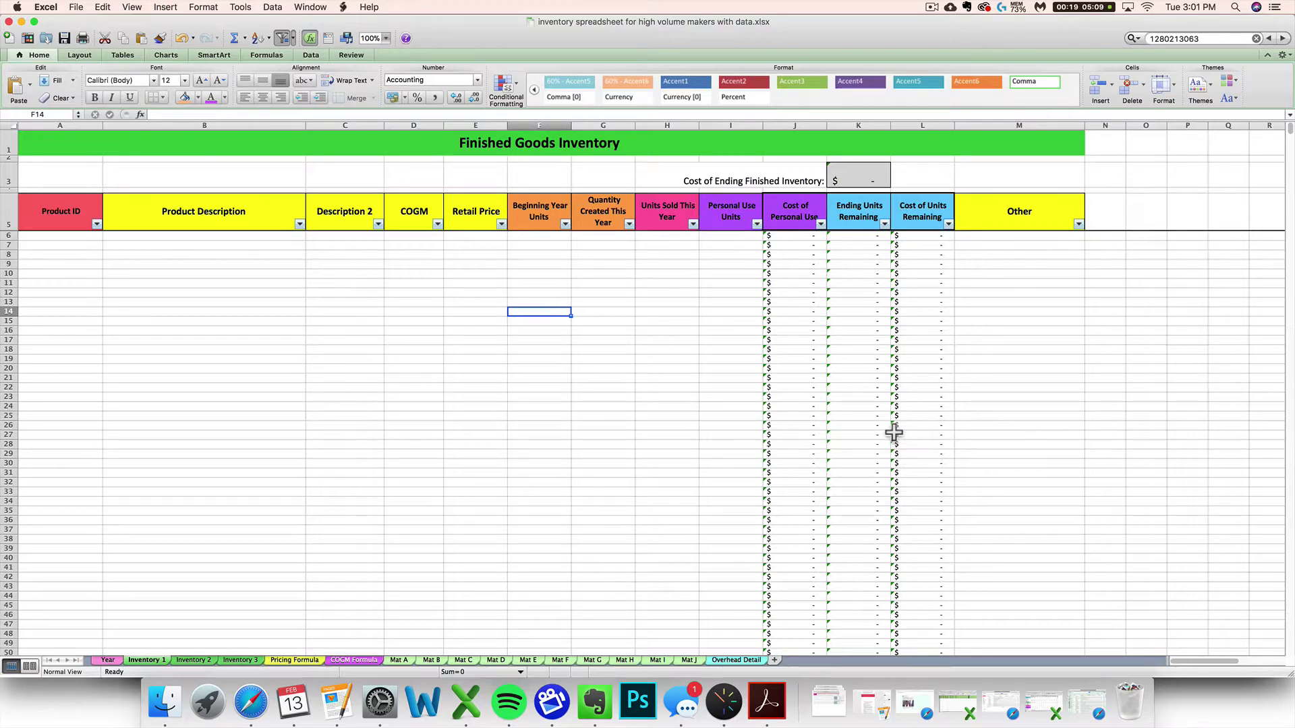
{"action": "left_click", "coordinate": [195, 660]}
{"action": "left_click", "coordinate": [236, 661]}
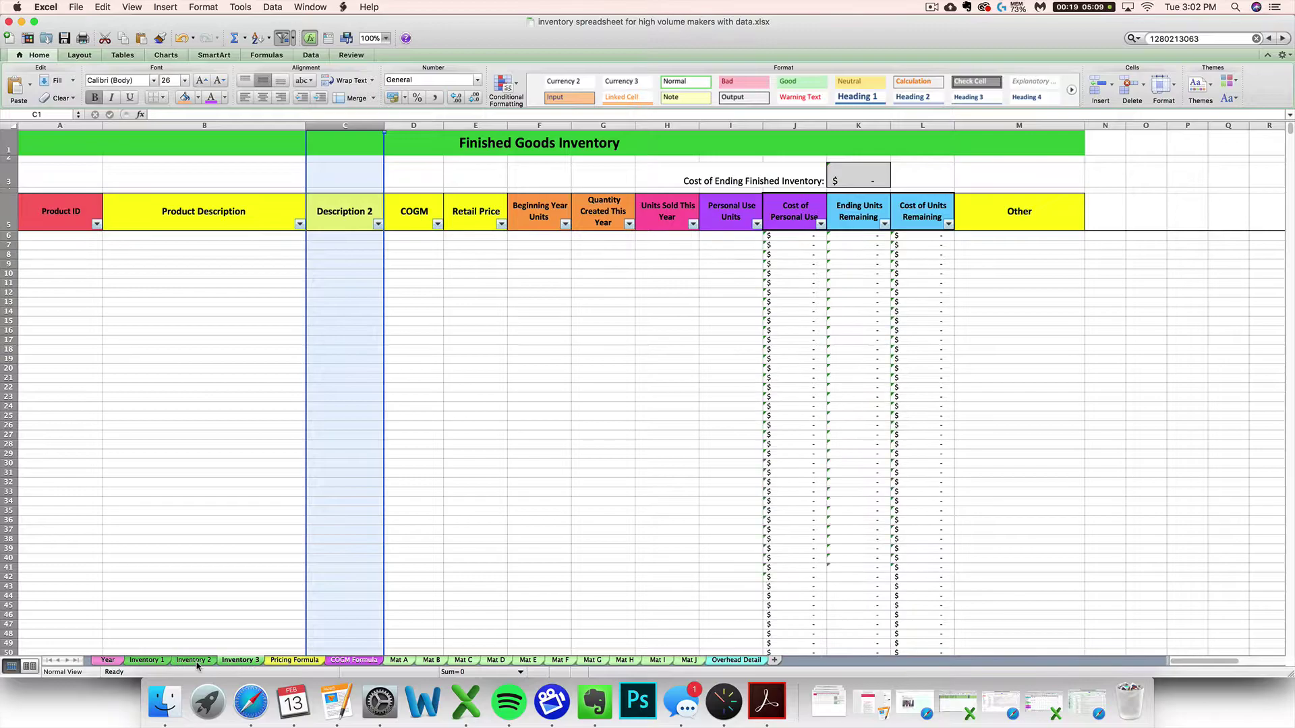
{"action": "left_click", "coordinate": [195, 661]}
{"action": "left_click", "coordinate": [147, 660]}
{"action": "left_click", "coordinate": [200, 624]}
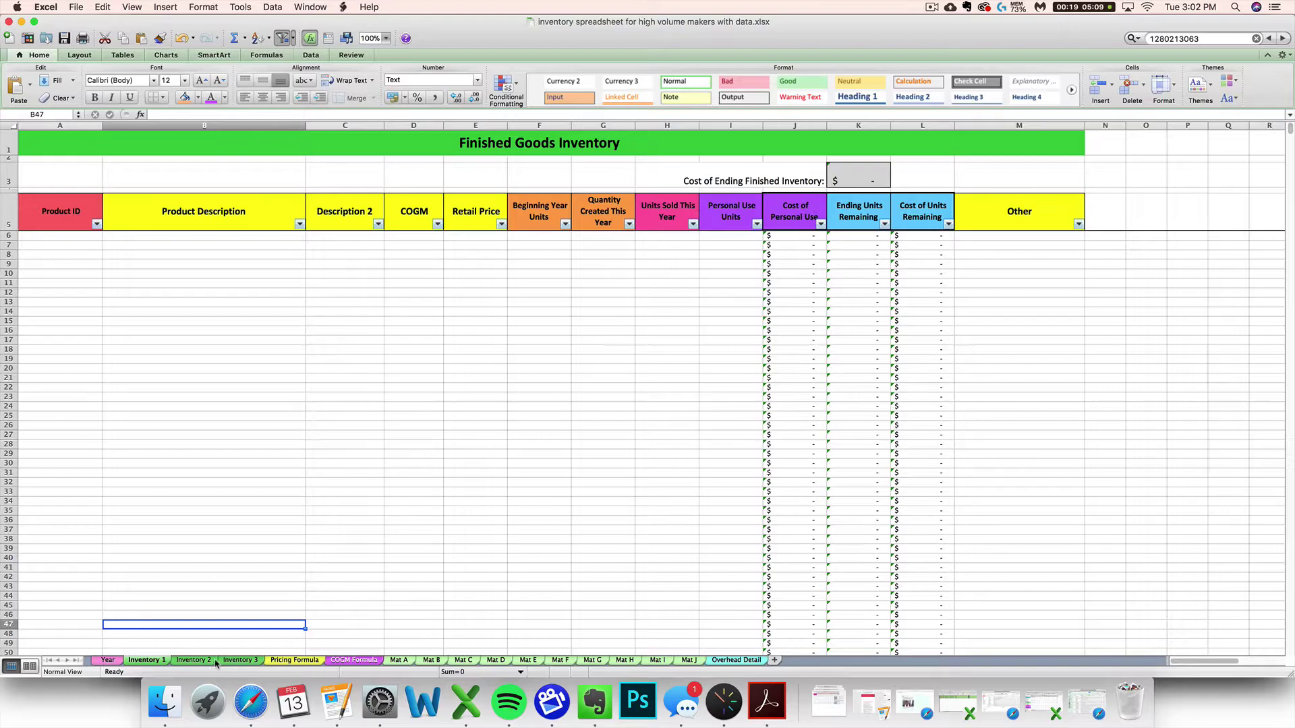
Step: Glance at the Year summary sheet, return to Inventory 1 and enlarge the window
{"action": "left_click", "coordinate": [108, 660]}
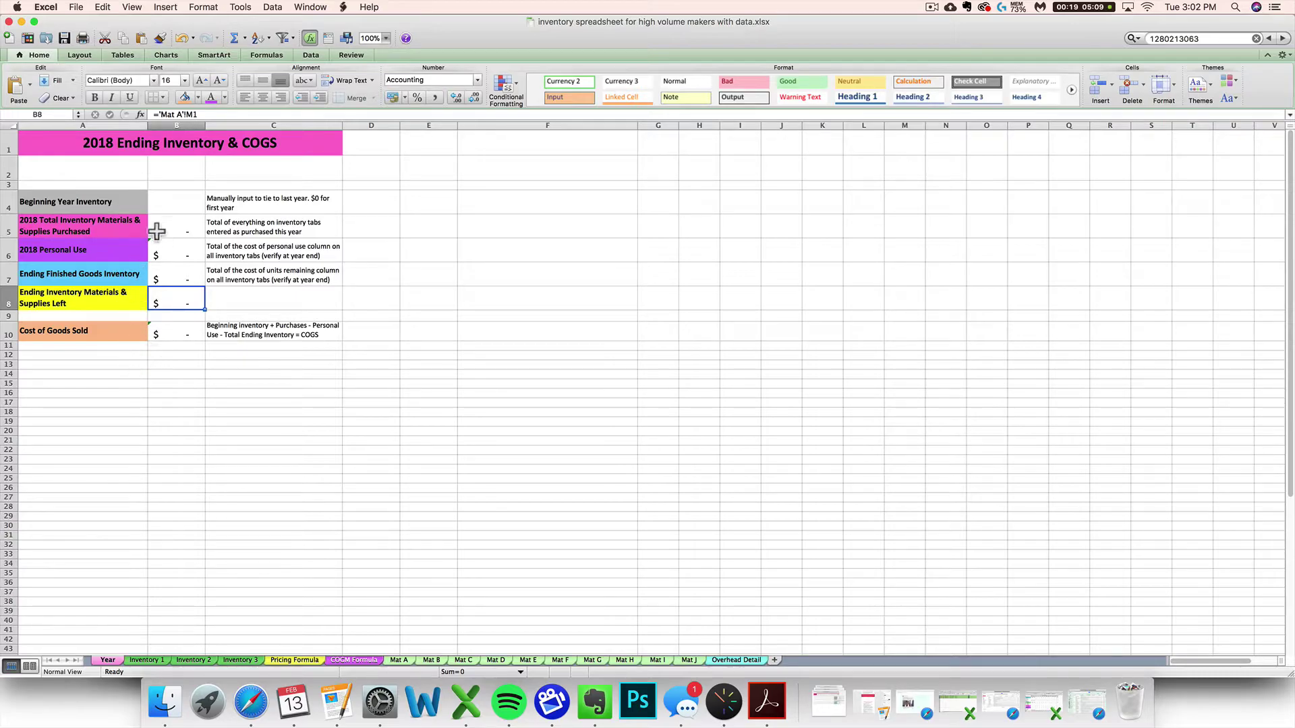
{"action": "left_click", "coordinate": [147, 661]}
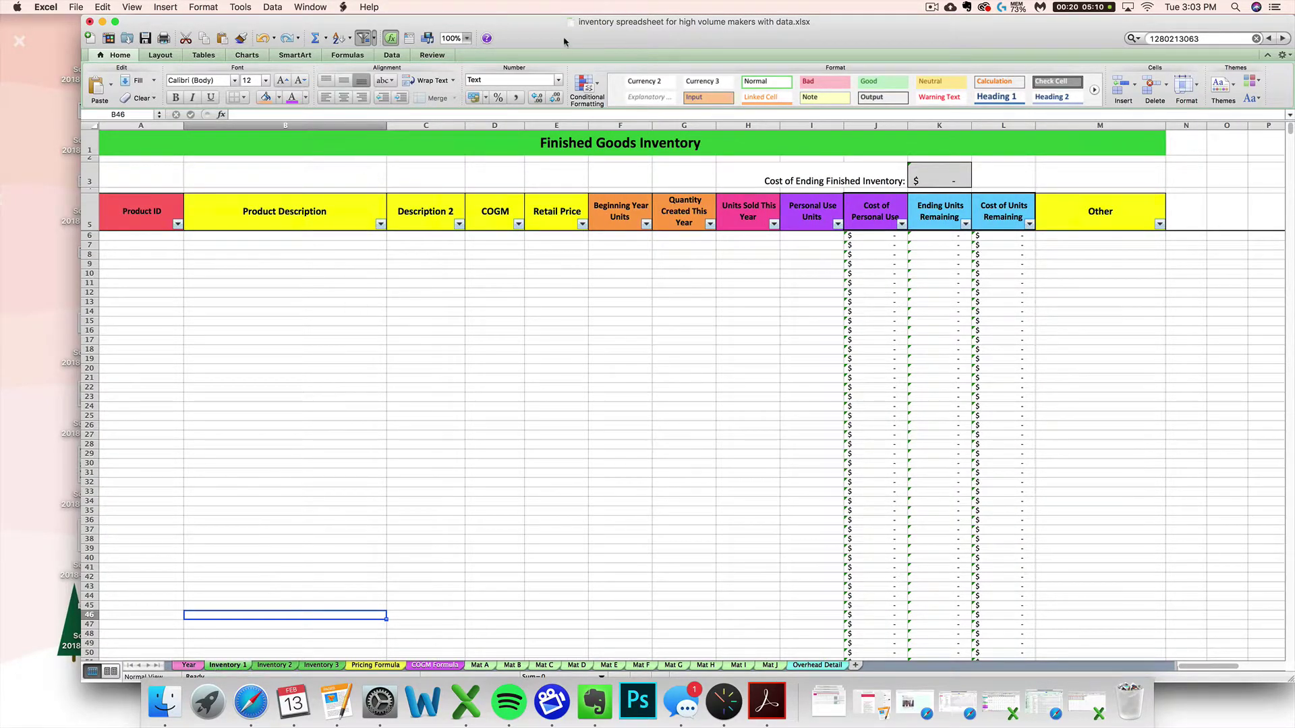
{"action": "key", "text": "super+alt+f"}
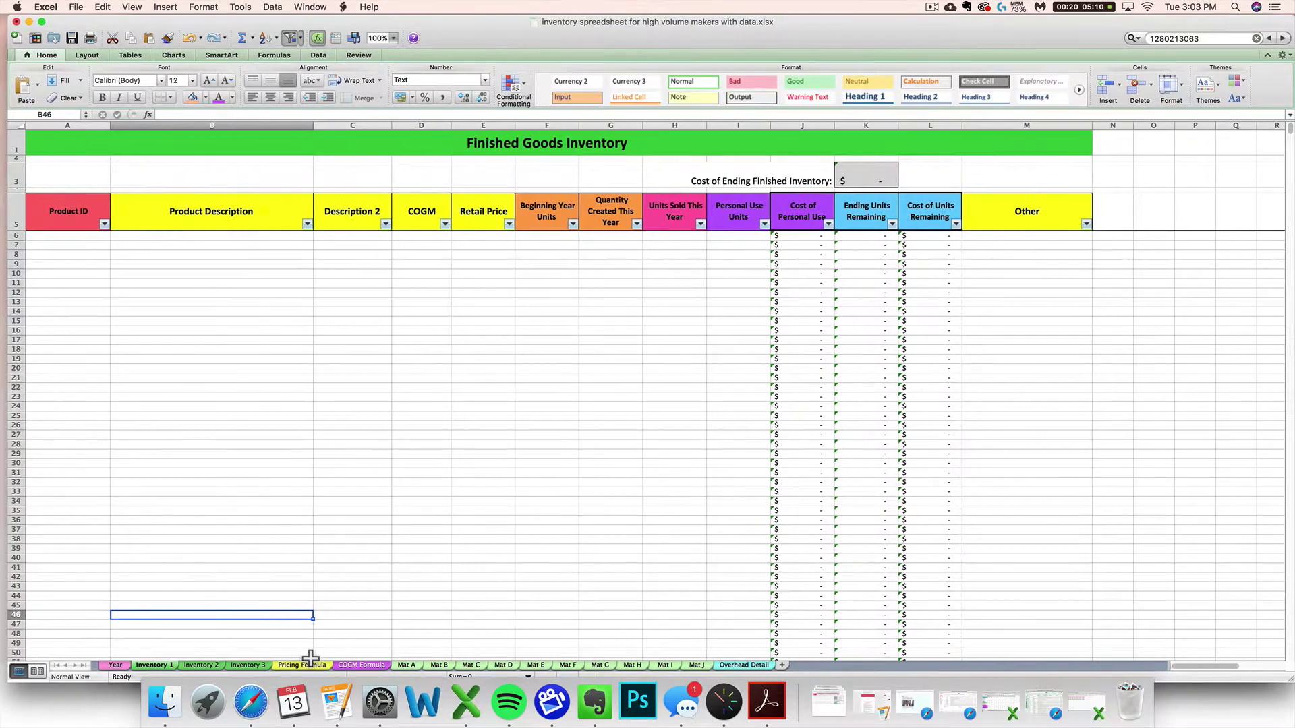
Step: Rename the Inventory 1 tab to Tops and Inventory 2 to Bottoms
{"action": "double_click", "coordinate": [149, 666]}
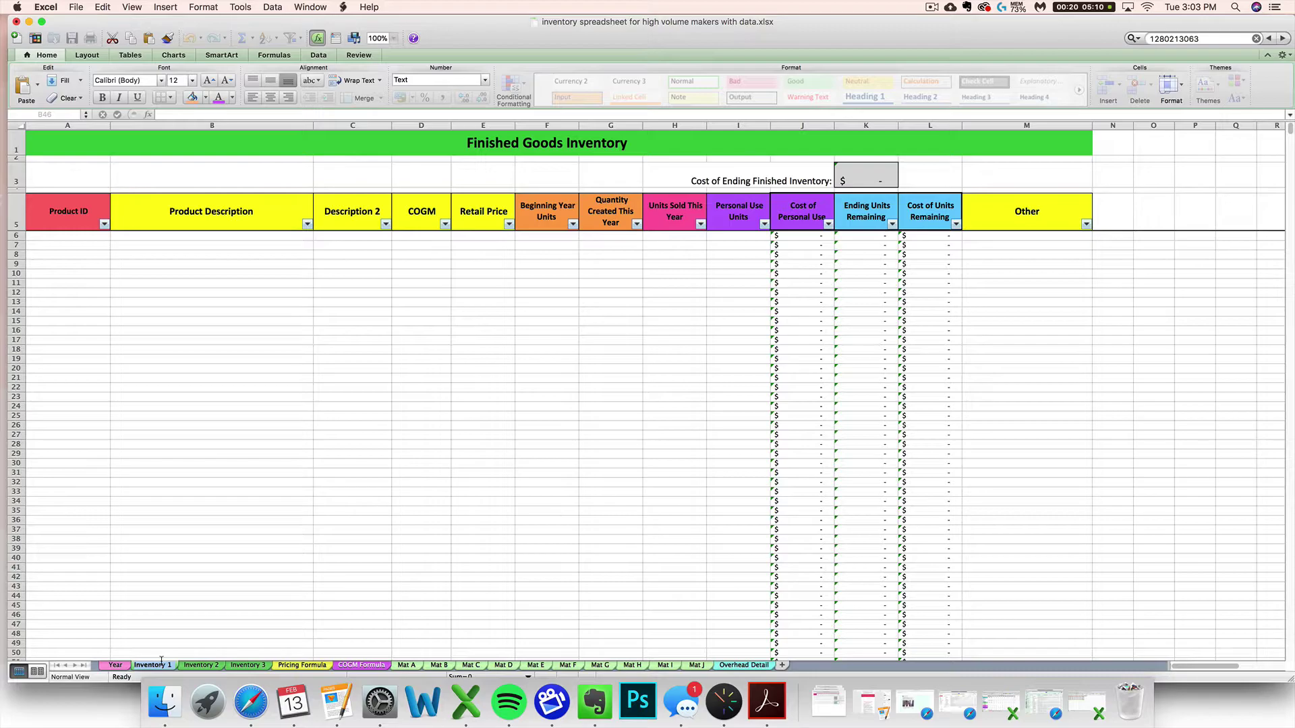
{"action": "type", "text": "Tops"}
{"action": "double_click", "coordinate": [177, 665]}
{"action": "type", "text": "Bottom"}
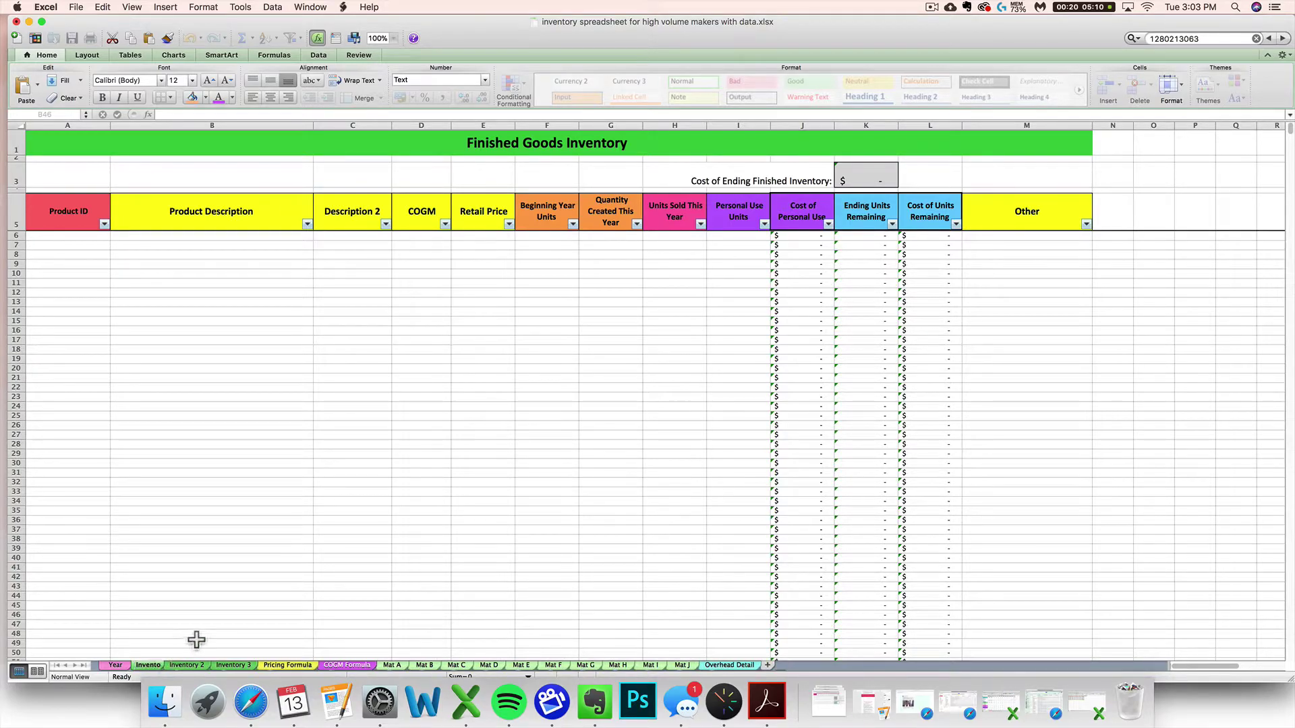
{"action": "key", "text": "Return"}
Step: Rename the Inventory 3 tab to Dresses
{"action": "right_click", "coordinate": [174, 667]}
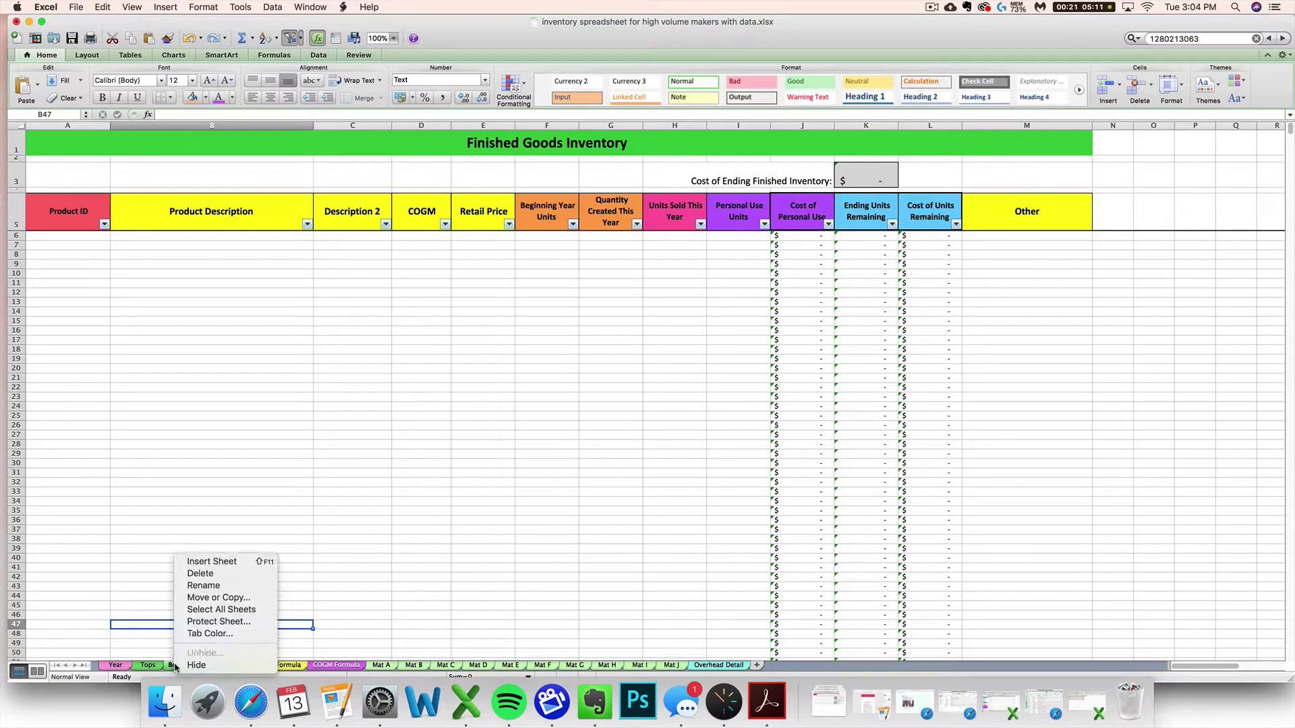
{"action": "left_click", "coordinate": [324, 619]}
{"action": "right_click", "coordinate": [220, 668]}
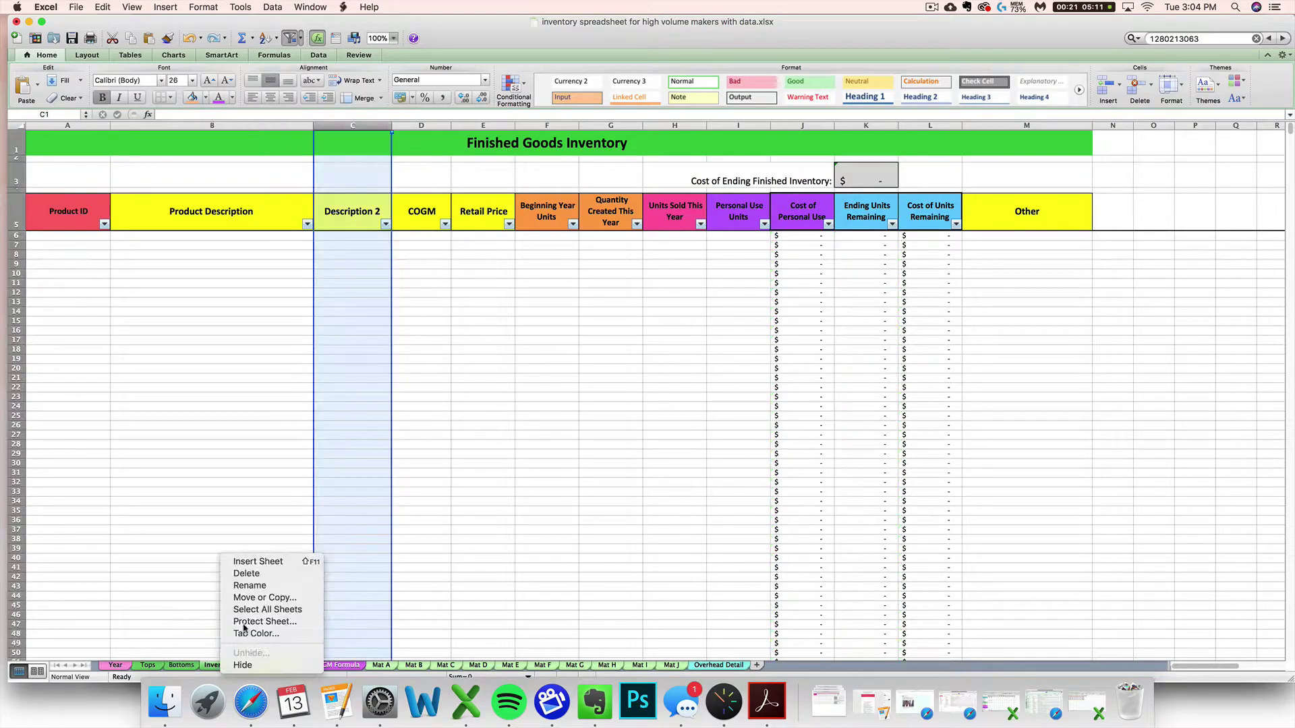
{"action": "left_click", "coordinate": [249, 586]}
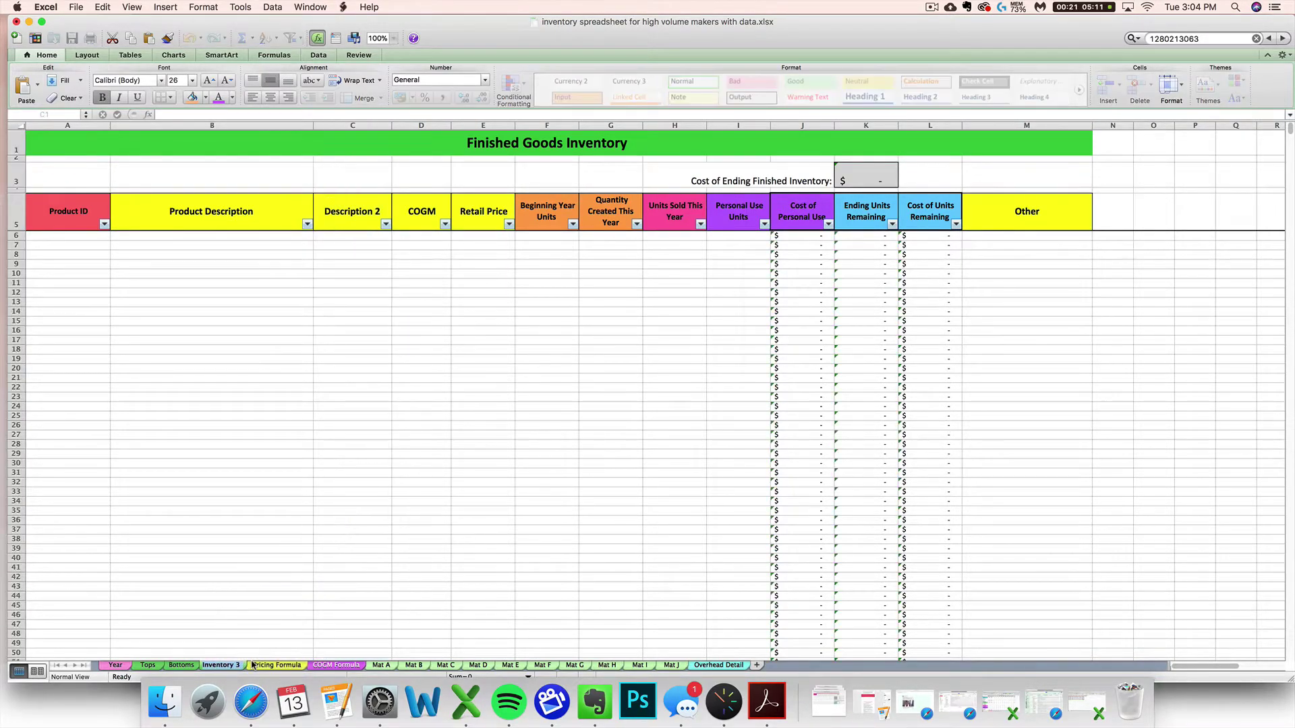
{"action": "type", "text": "Dresses"}
{"action": "key", "text": "Return"}
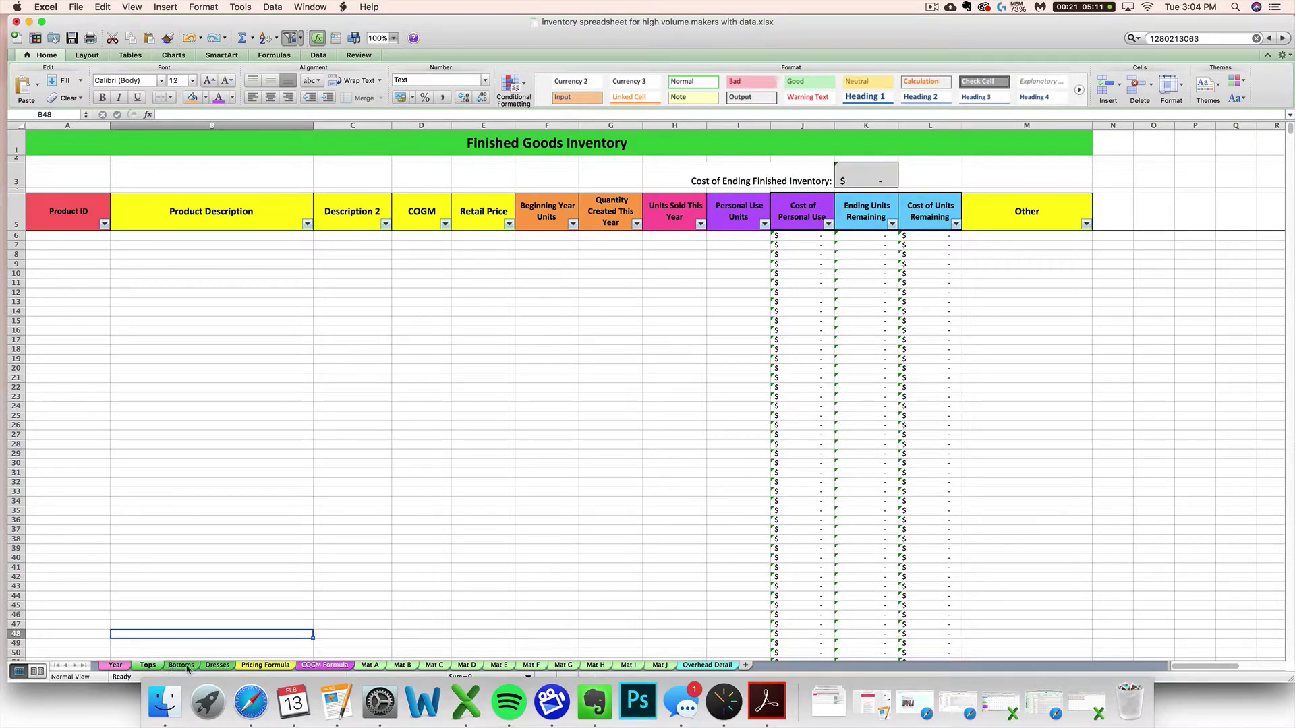
Step: Retitle the Tops sheet's F1 banner as 'Top - Inventory'
{"action": "left_click", "coordinate": [484, 146]}
{"action": "left_click", "coordinate": [550, 148]}
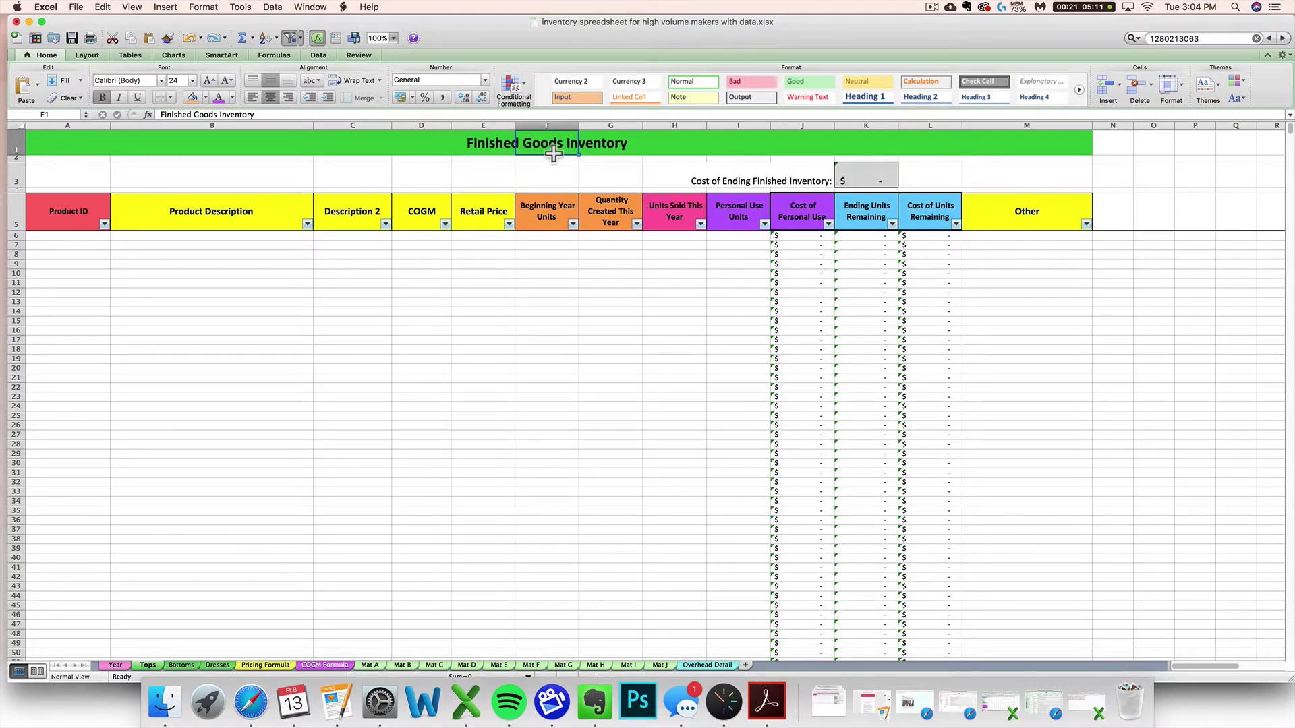
{"action": "type", "text": "Top - I"}
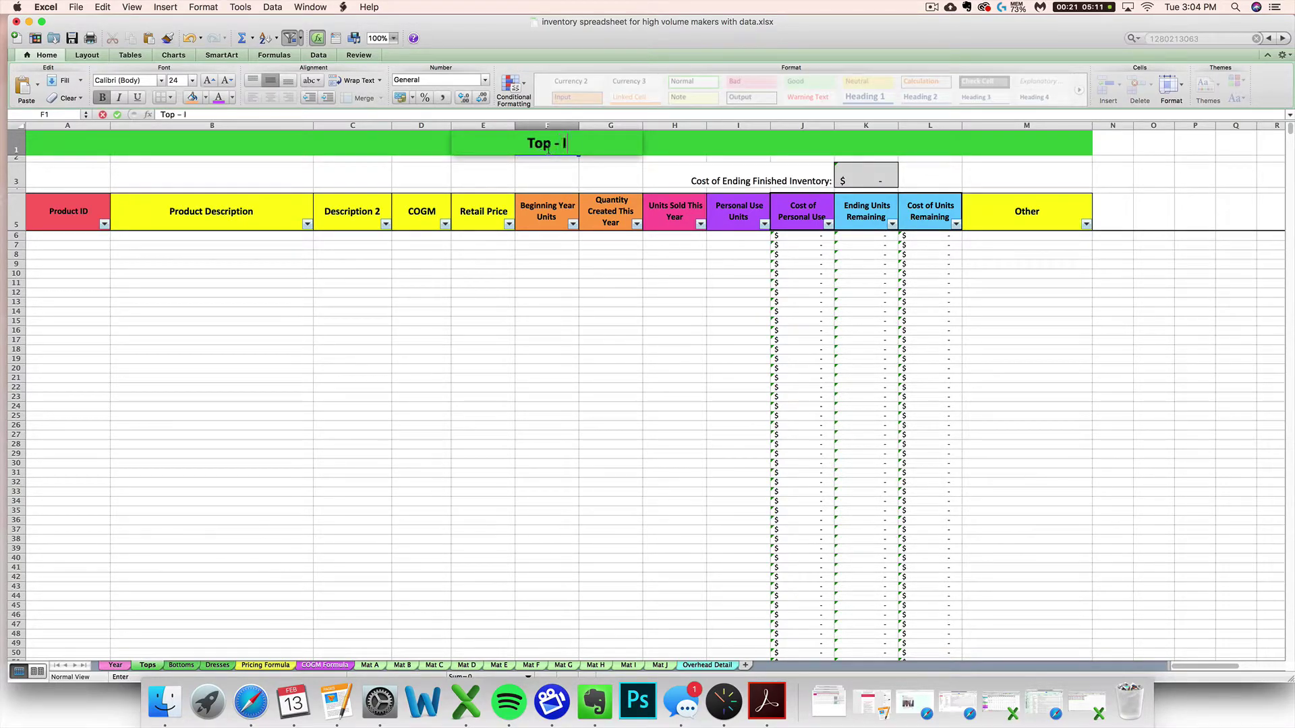
{"action": "type", "text": "nventory"}
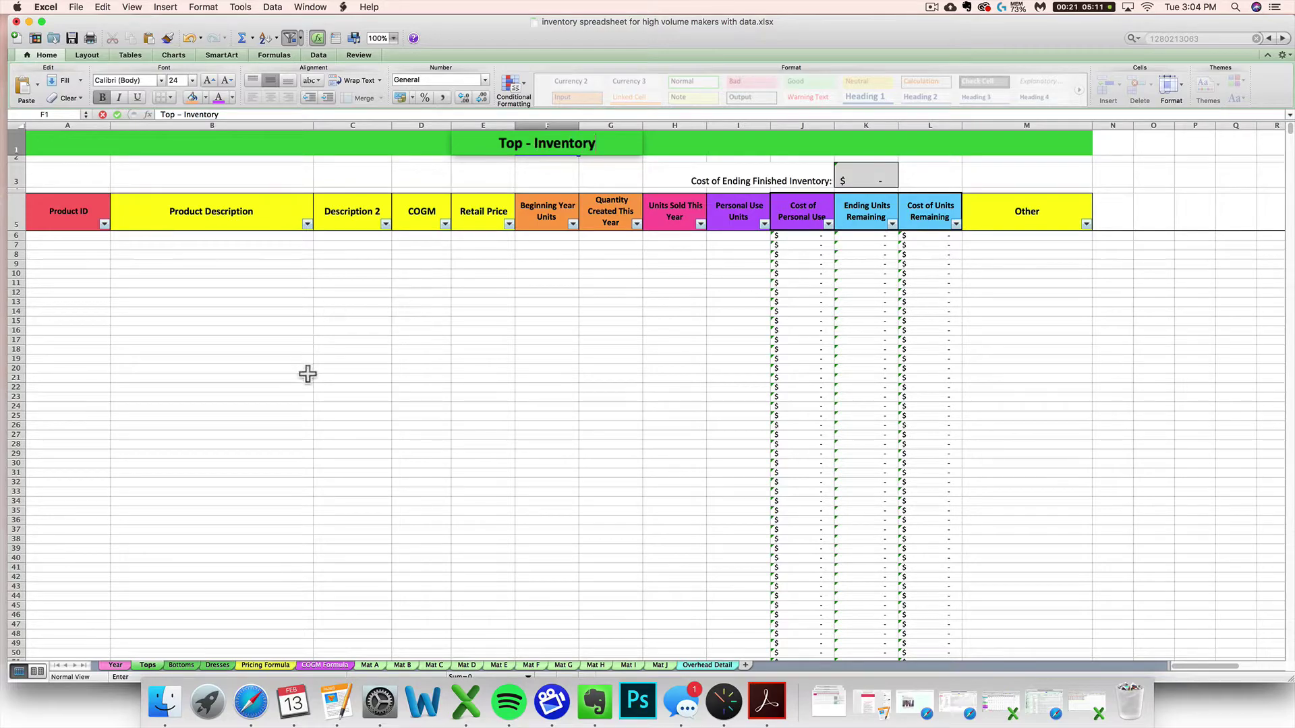
{"action": "left_click", "coordinate": [309, 372]}
Step: Retitle the Bottoms sheet's F1 banner as 'Bottoms - Inventory'
{"action": "key", "text": "ctrl+Page_Down"}
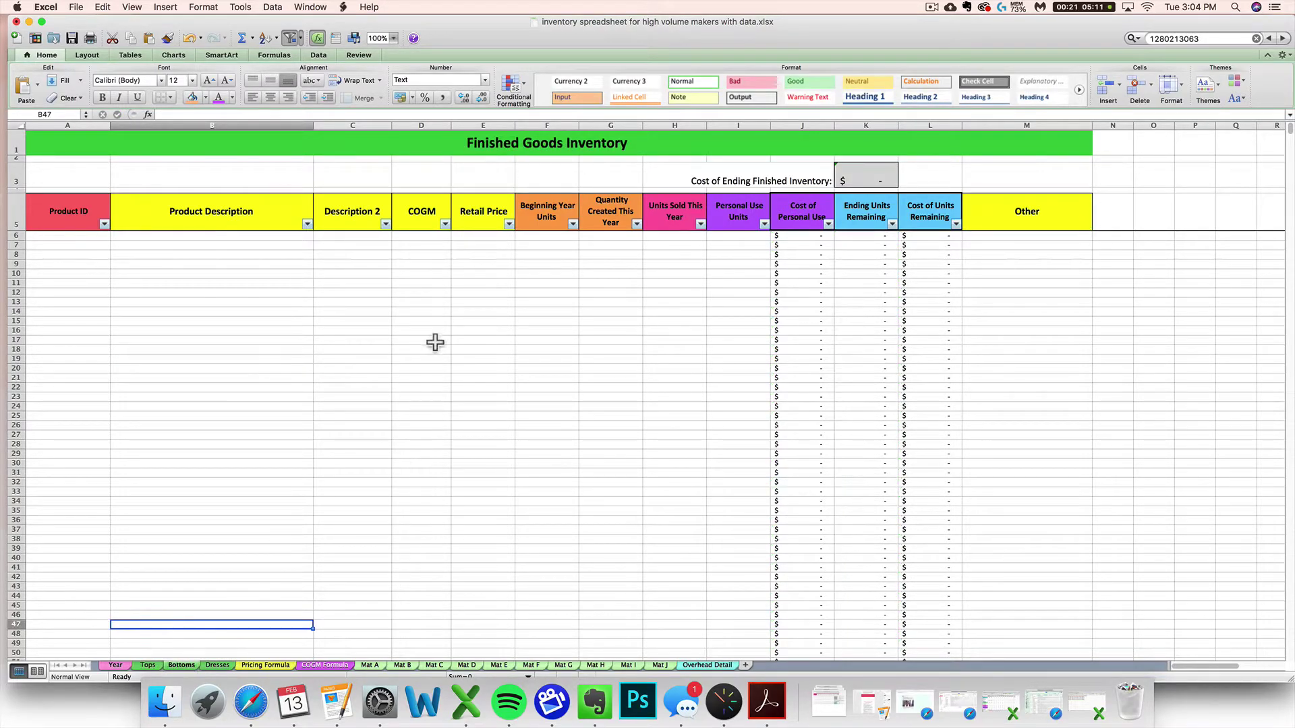
{"action": "left_click", "coordinate": [533, 144]}
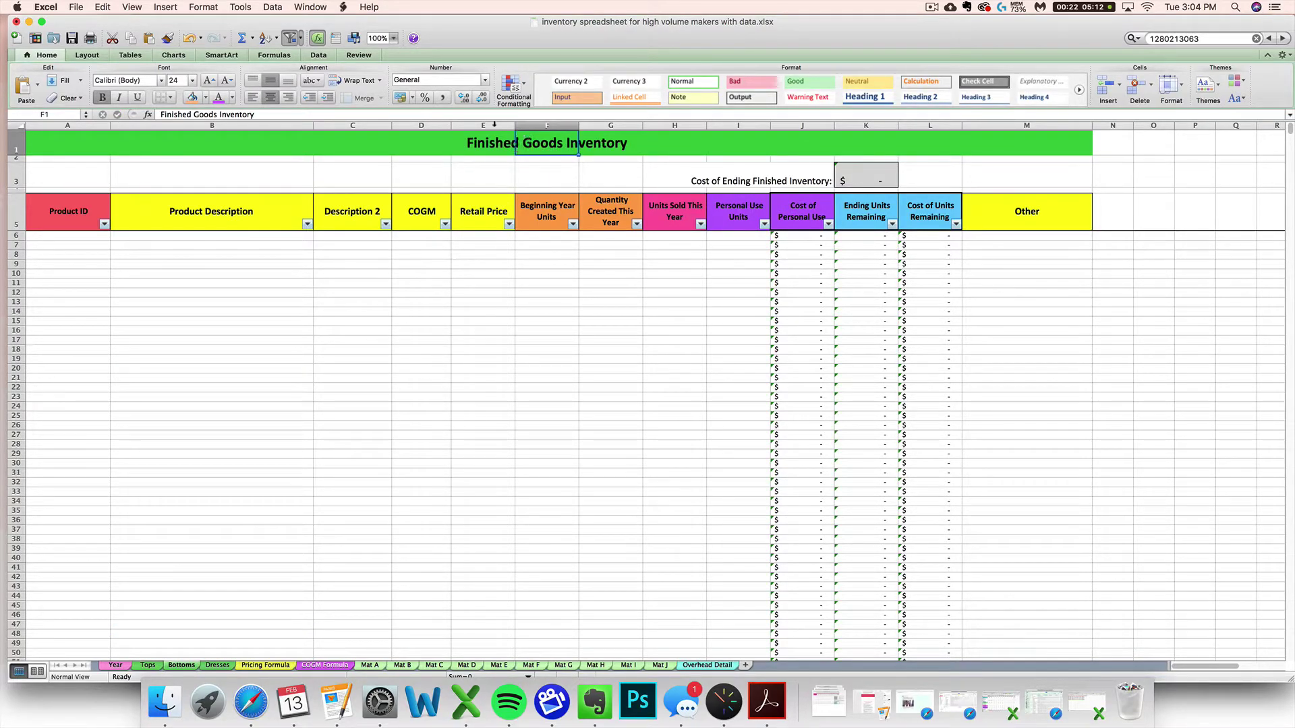
{"action": "type", "text": "Bottoms - in"}
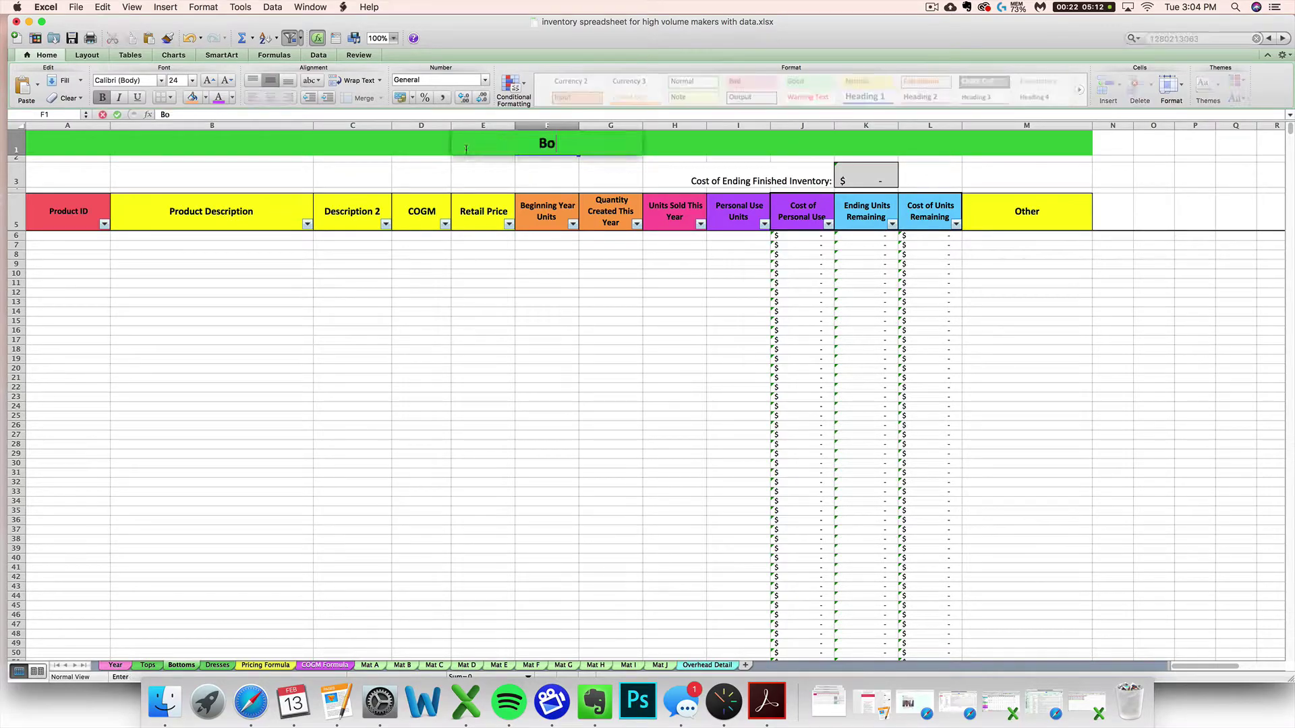
{"action": "key", "text": "BackSpace"}
{"action": "key", "text": "BackSpace"}
{"action": "type", "text": "Inventory"}
{"action": "key", "text": "Return"}
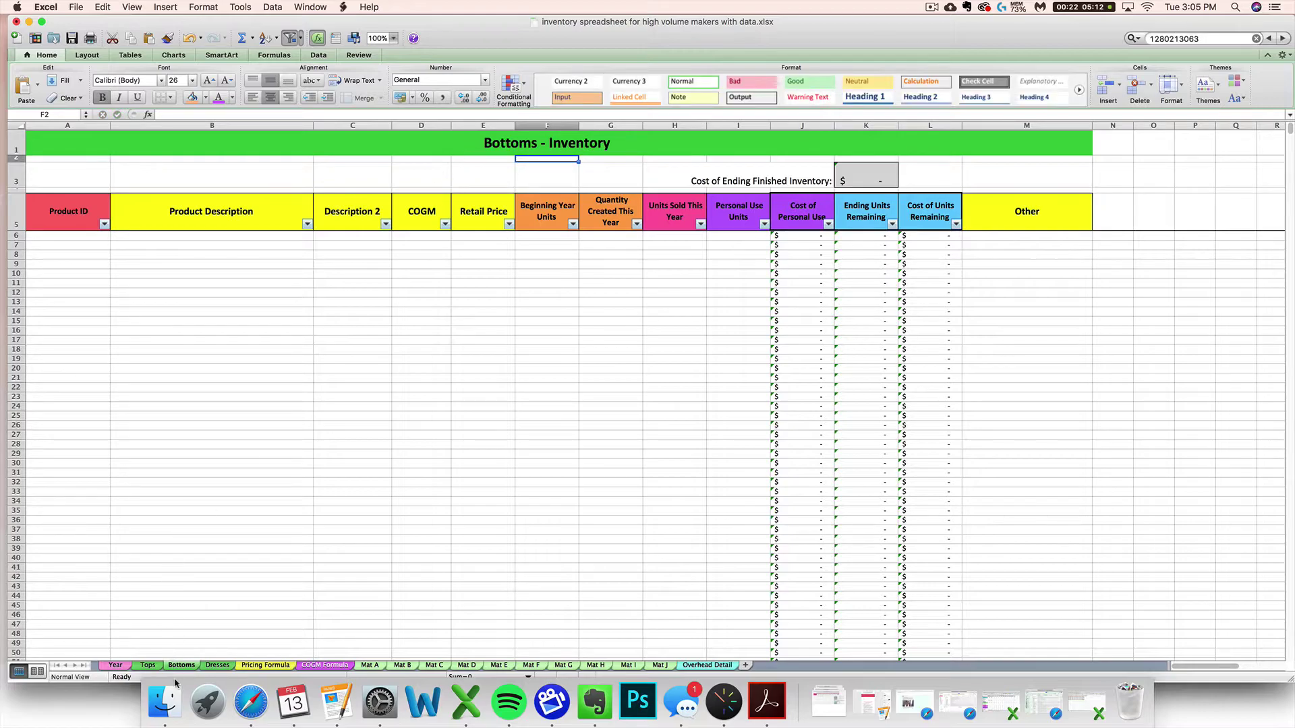
Step: Retitle the Dresses sheet's F1 banner as 'Dresses - Inventory', then return to Tops
{"action": "left_click", "coordinate": [216, 665]}
{"action": "left_click", "coordinate": [540, 144]}
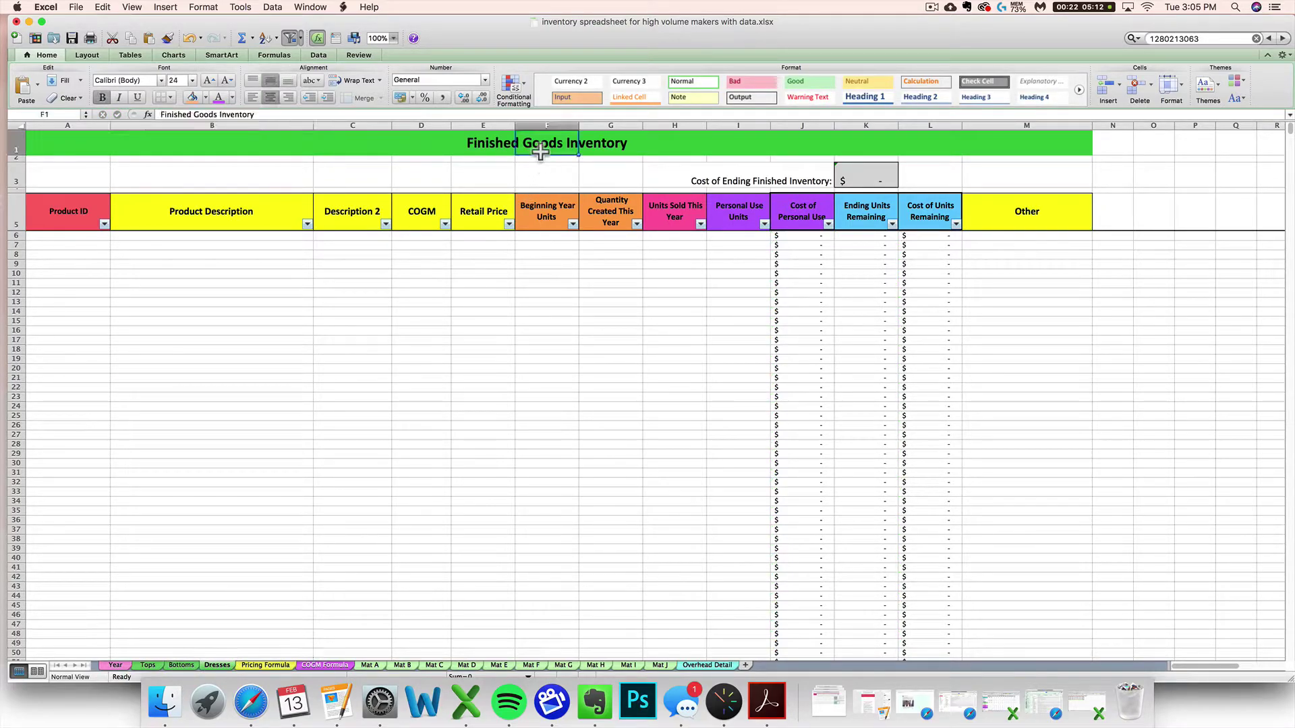
{"action": "type", "text": "Dresses - Inv"}
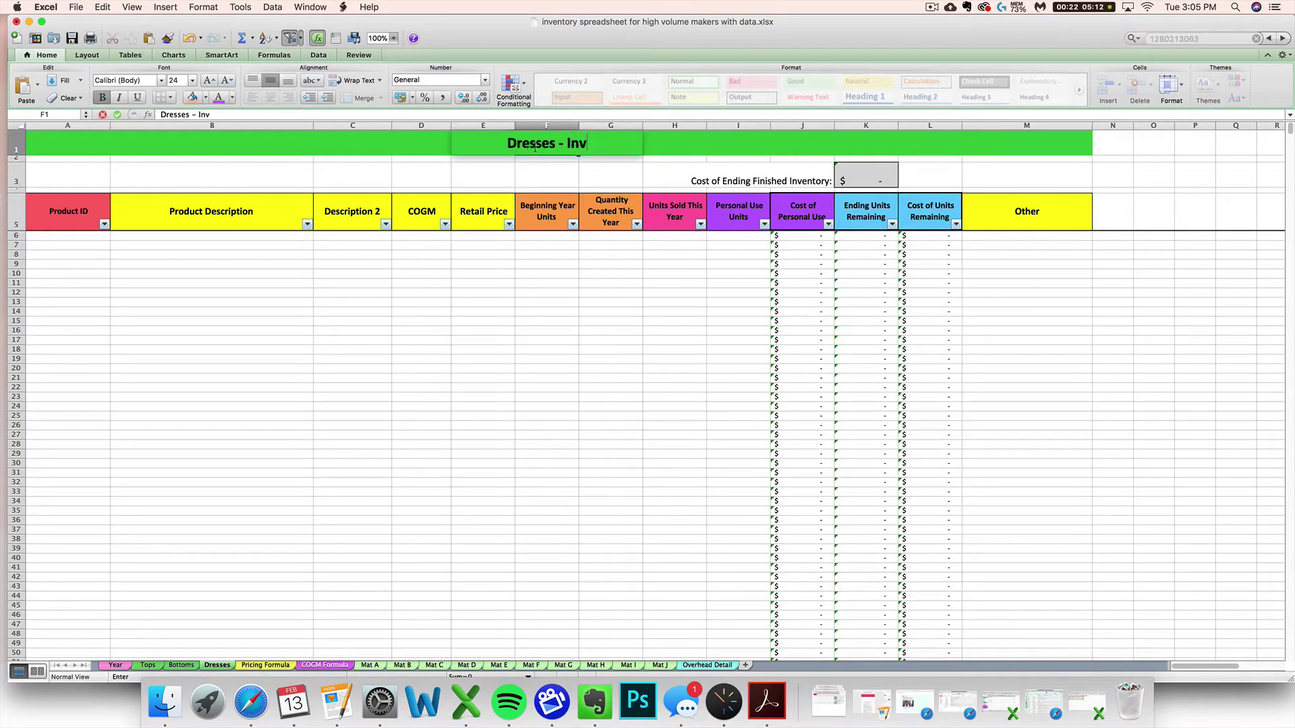
{"action": "type", "text": "entory"}
{"action": "key", "text": "Return"}
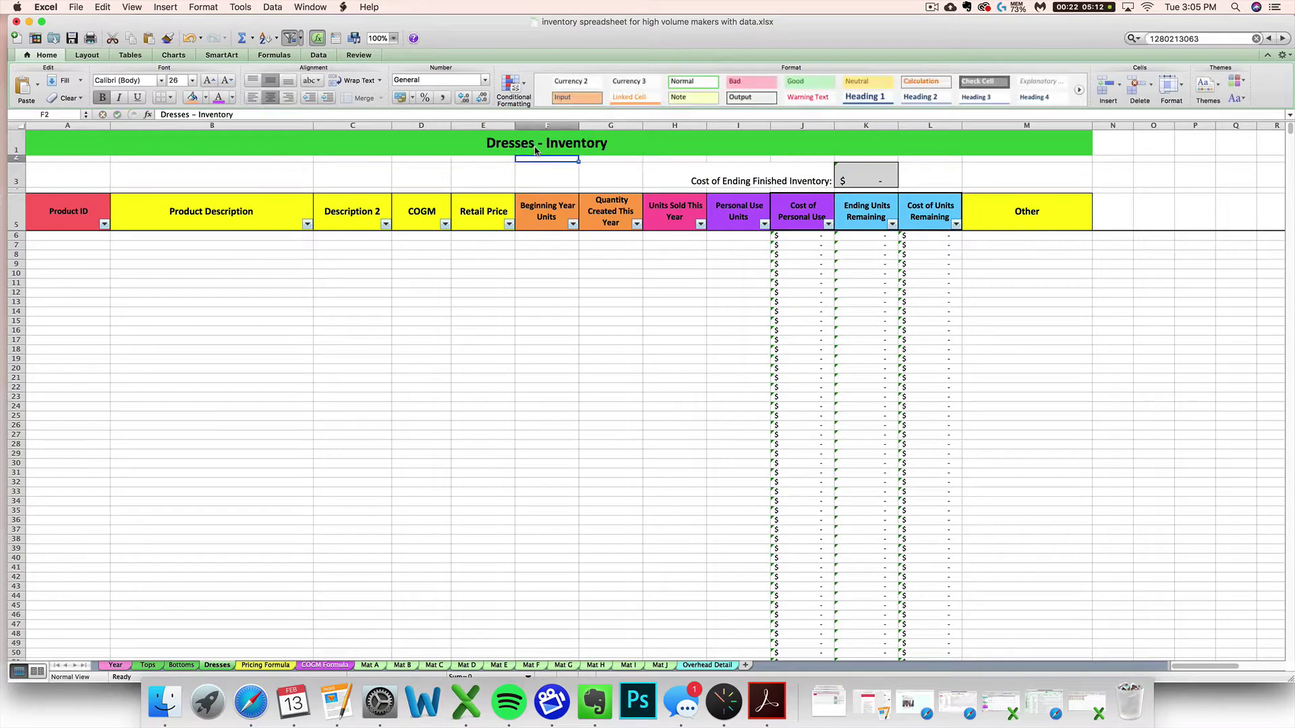
{"action": "left_click", "coordinate": [147, 665]}
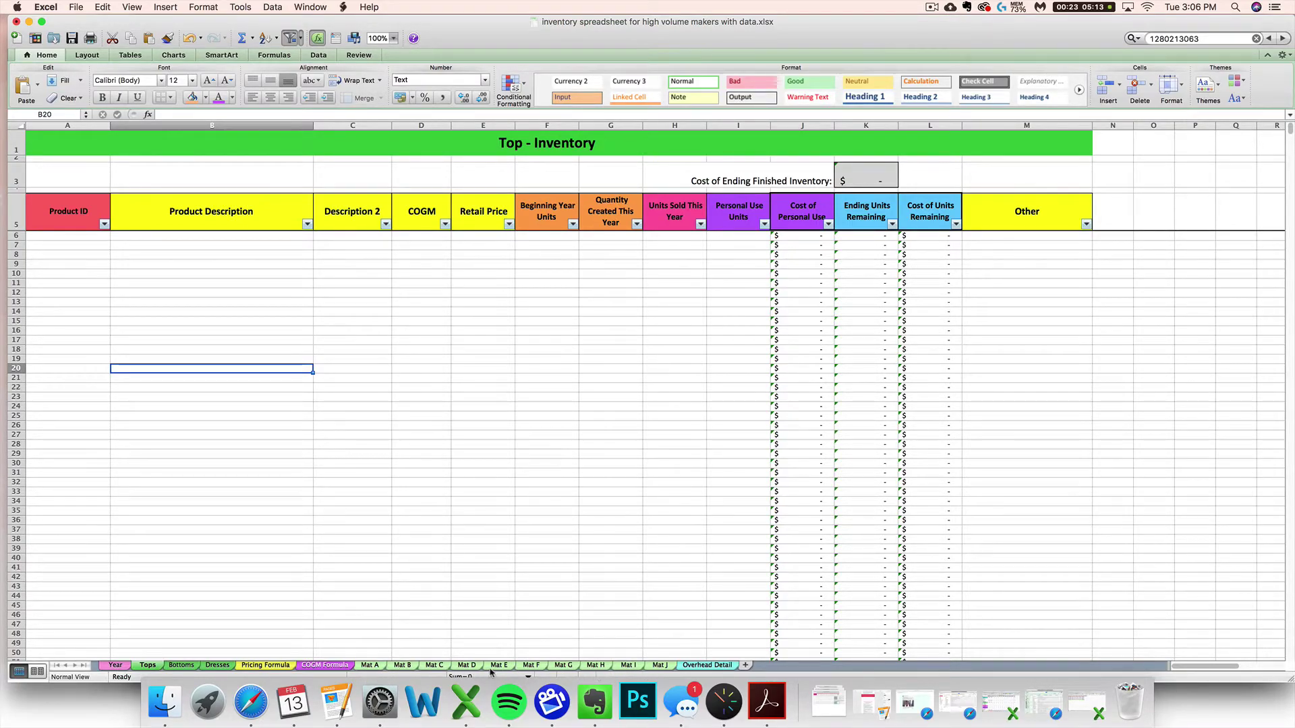
Step: Look over the fabric sheet, then bring up Mat B's sheet options and dismiss them
{"action": "left_click", "coordinate": [370, 666]}
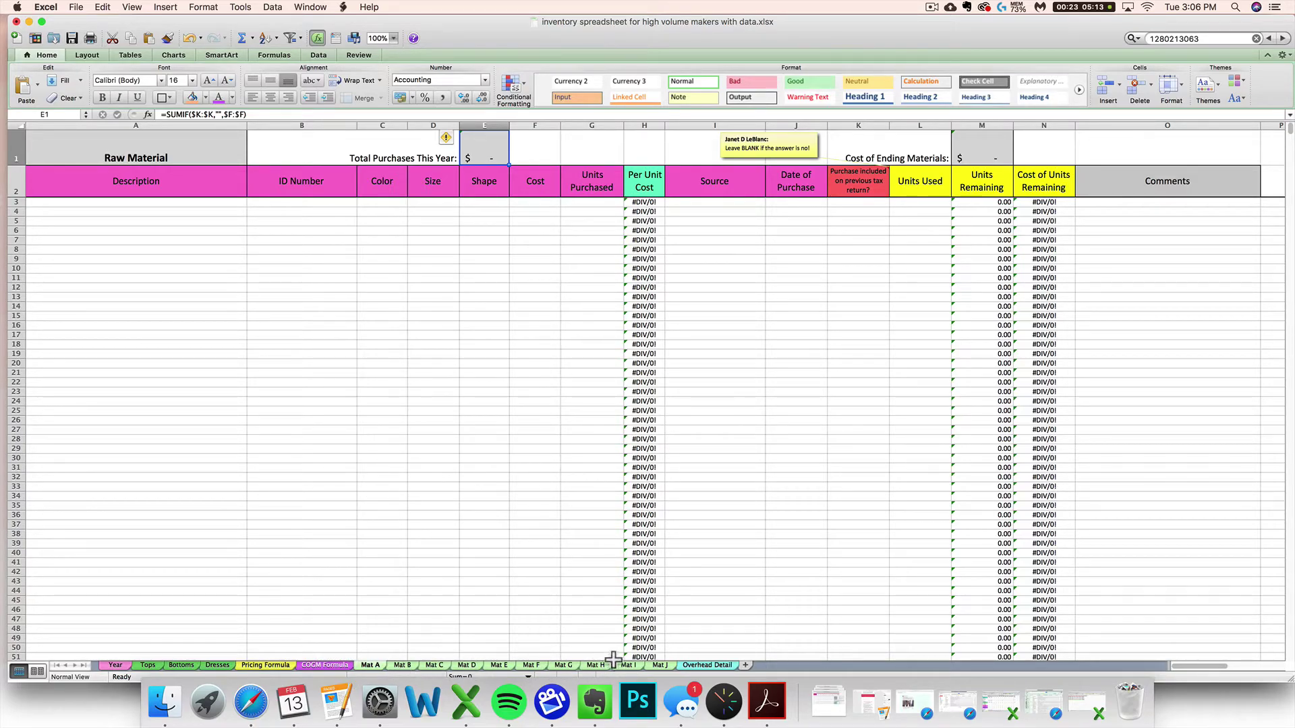
{"action": "left_click", "coordinate": [373, 667]}
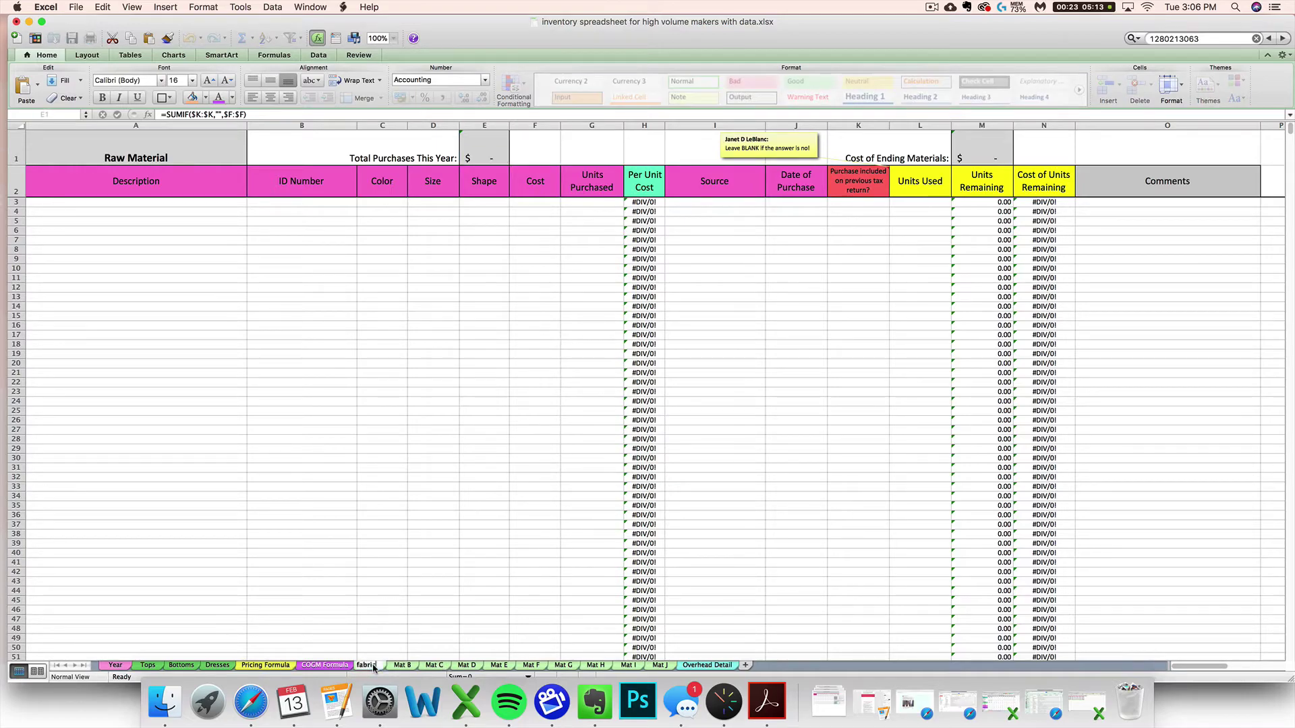
{"action": "left_click", "coordinate": [398, 666]}
{"action": "right_click", "coordinate": [398, 666]}
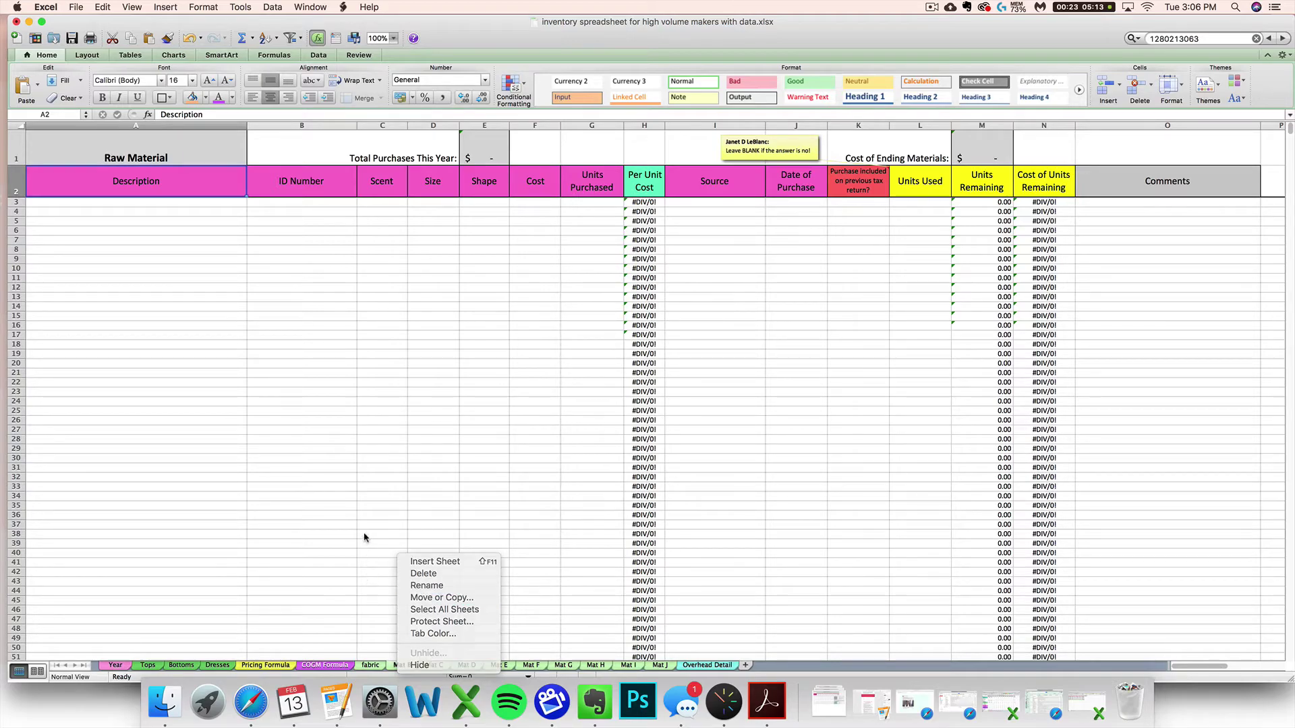
{"action": "left_click", "coordinate": [150, 511]}
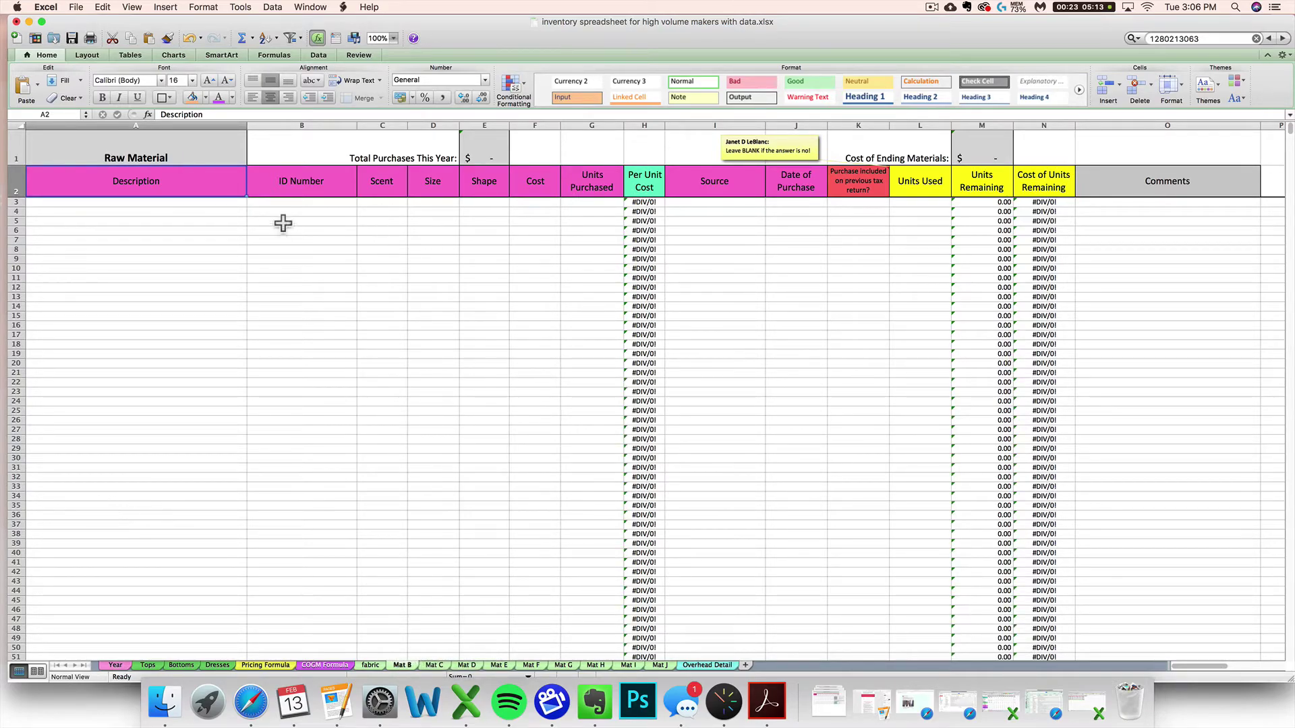
Step: Change the Mat B sheet's A1 header from Raw Material to Zippers
{"action": "left_click", "coordinate": [197, 402]}
{"action": "left_click", "coordinate": [192, 148]}
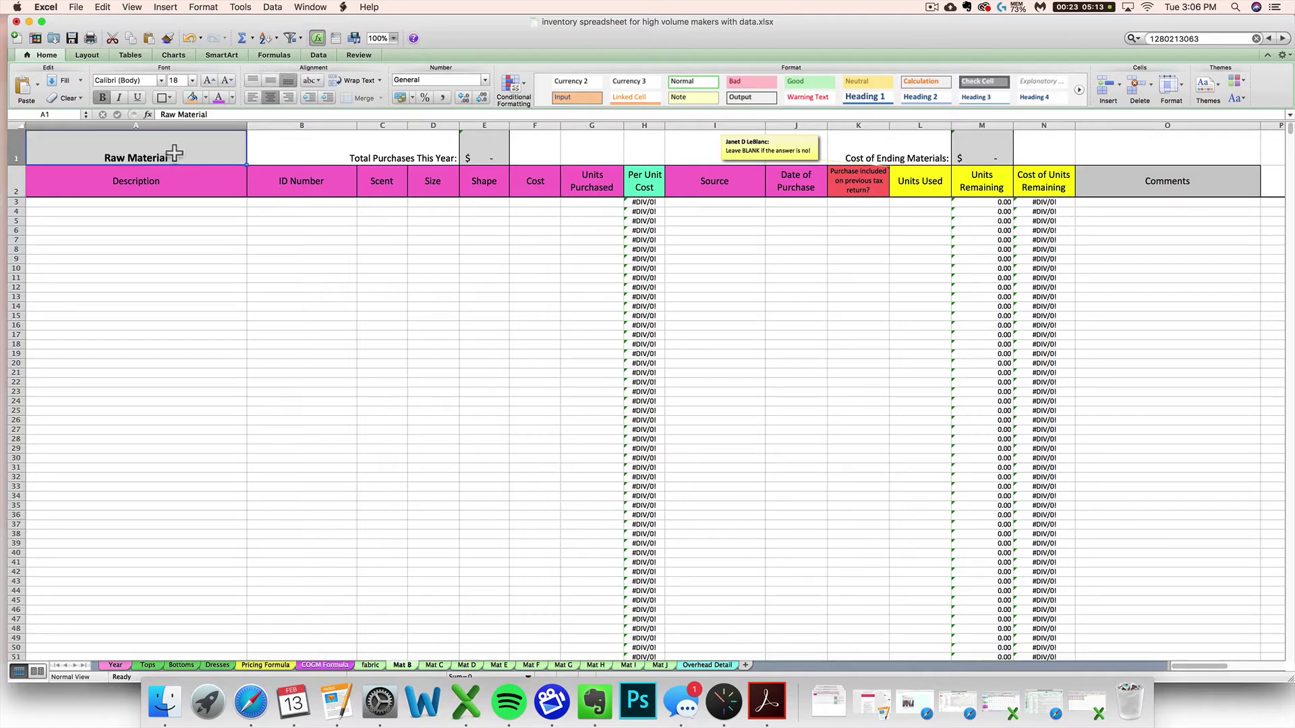
{"action": "type", "text": "Zippers"}
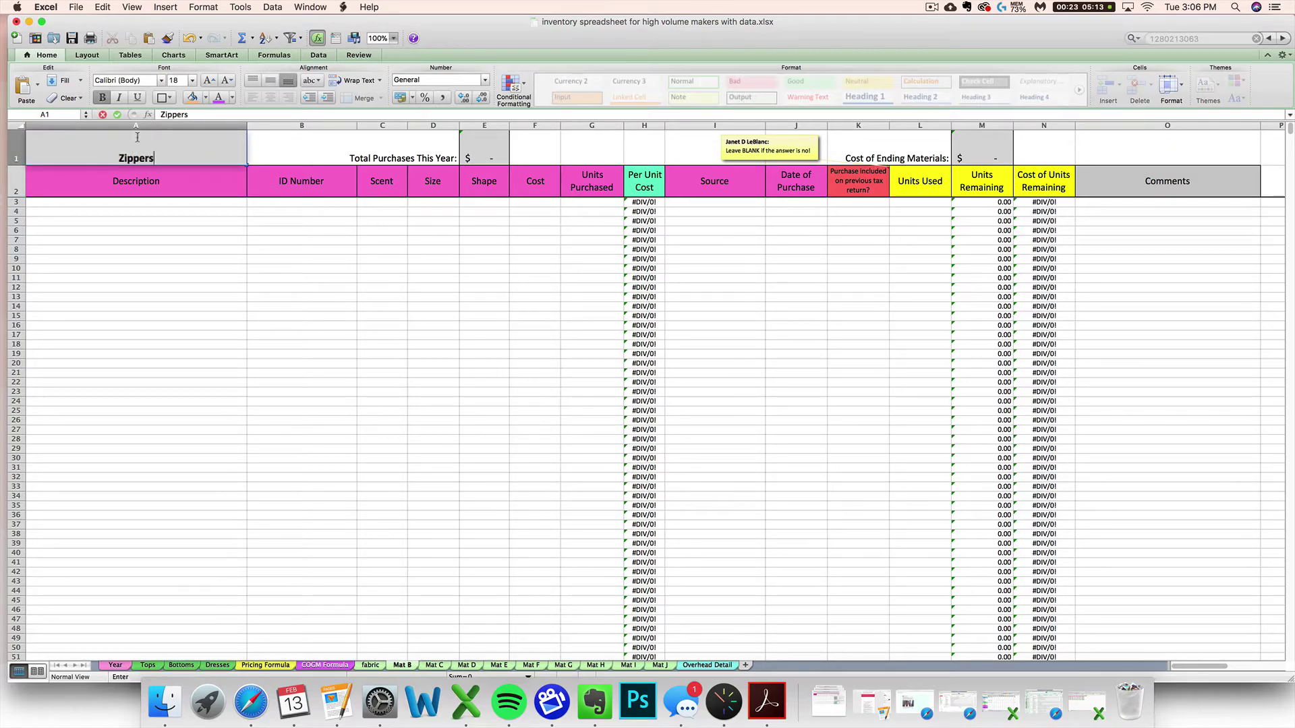
{"action": "key", "text": "Return"}
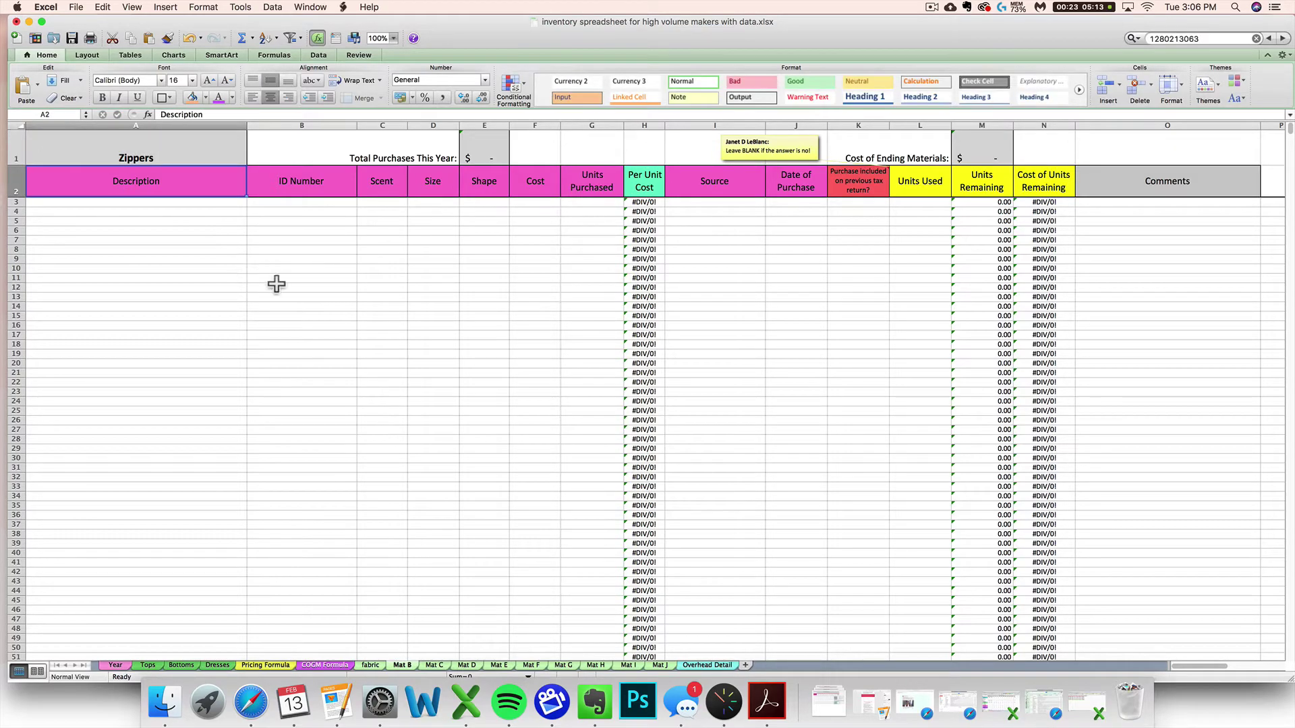
{"action": "left_click", "coordinate": [398, 666]}
Step: Name the former Mat B sheet 'zippers'
{"action": "type", "text": "zippers"}
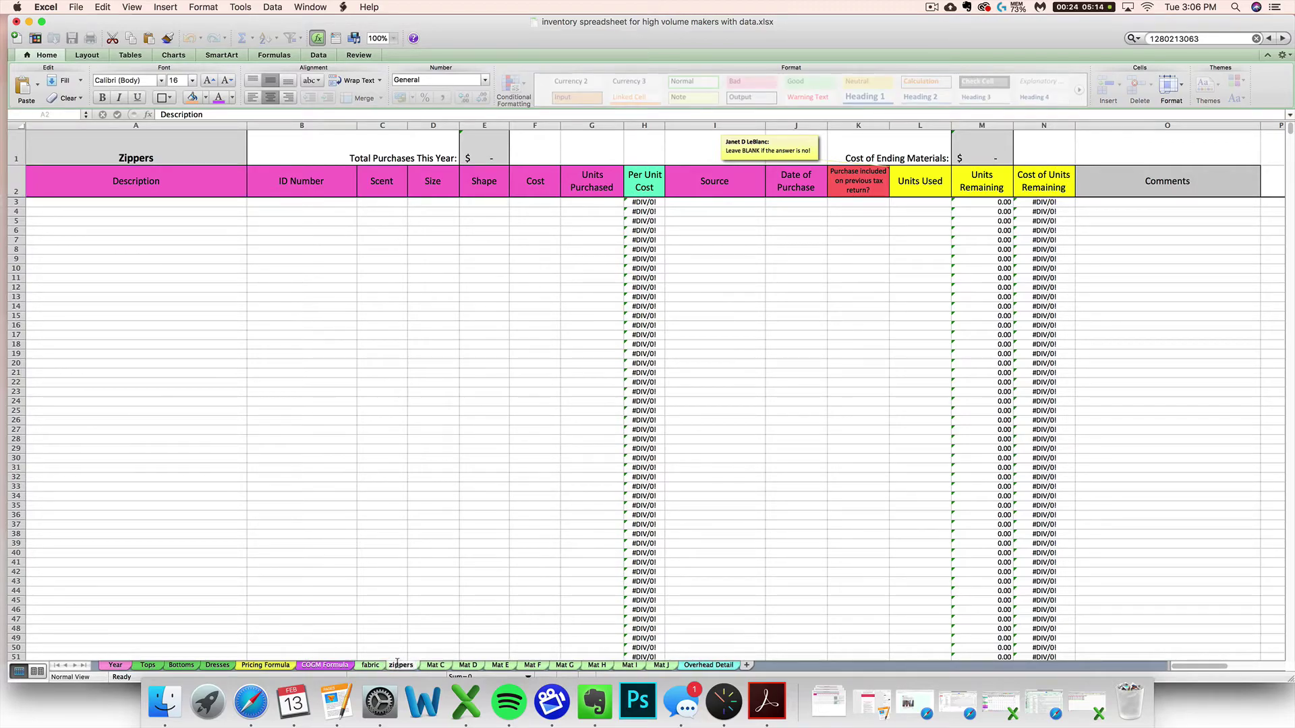
{"action": "left_click", "coordinate": [390, 611]}
{"action": "left_click", "coordinate": [370, 666]}
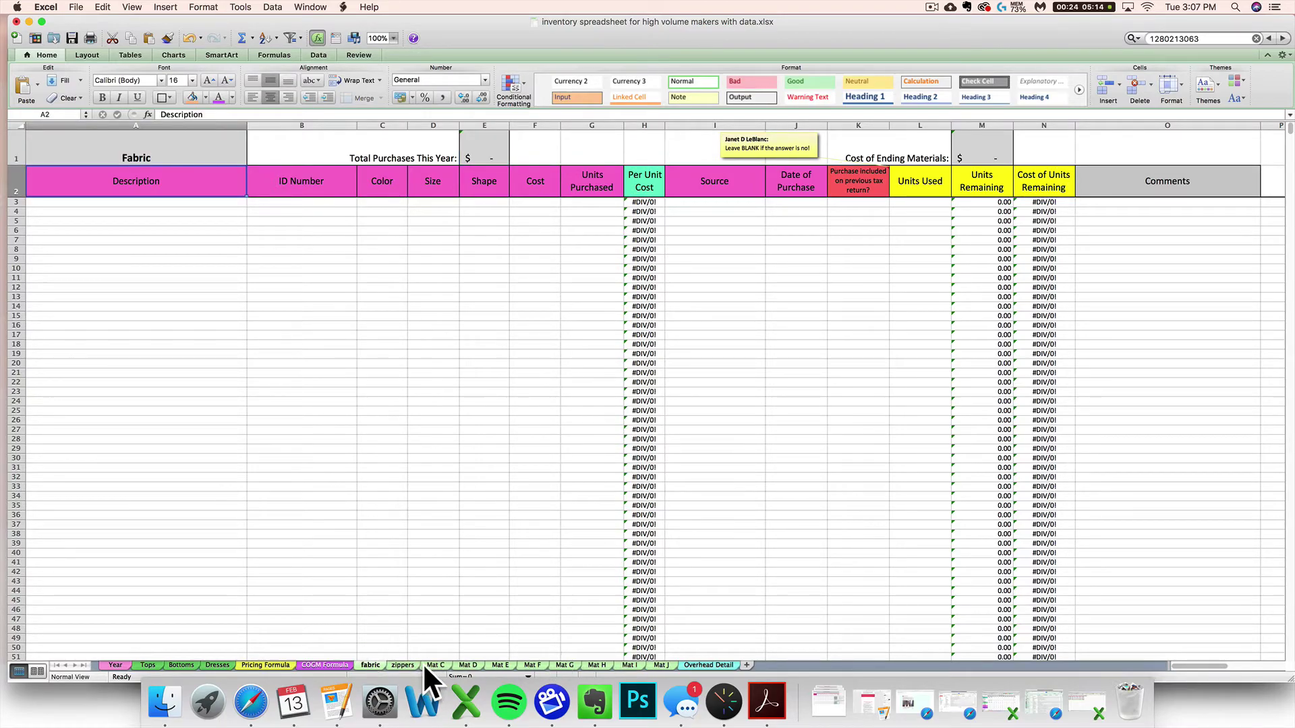
Step: Change the Mat C sheet's A1 header to Buttons
{"action": "left_click", "coordinate": [431, 666]}
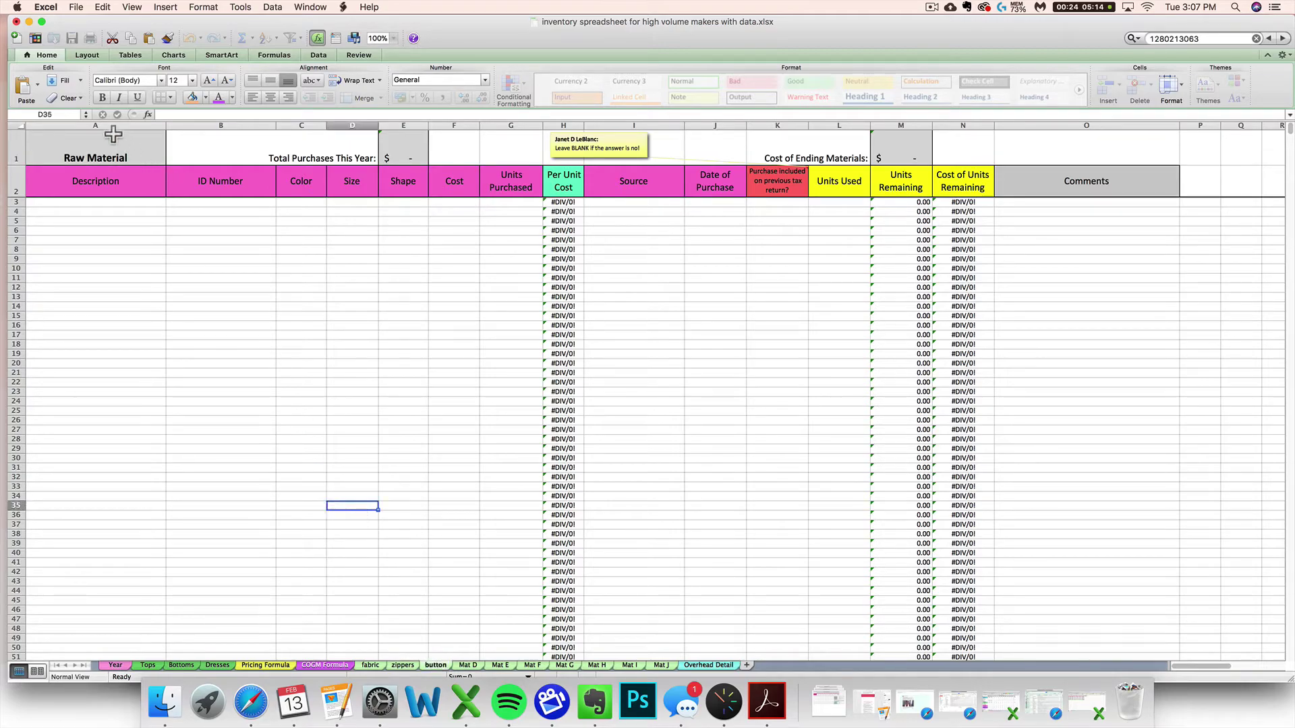
{"action": "left_click", "coordinate": [85, 146]}
{"action": "type", "text": "Buttons"}
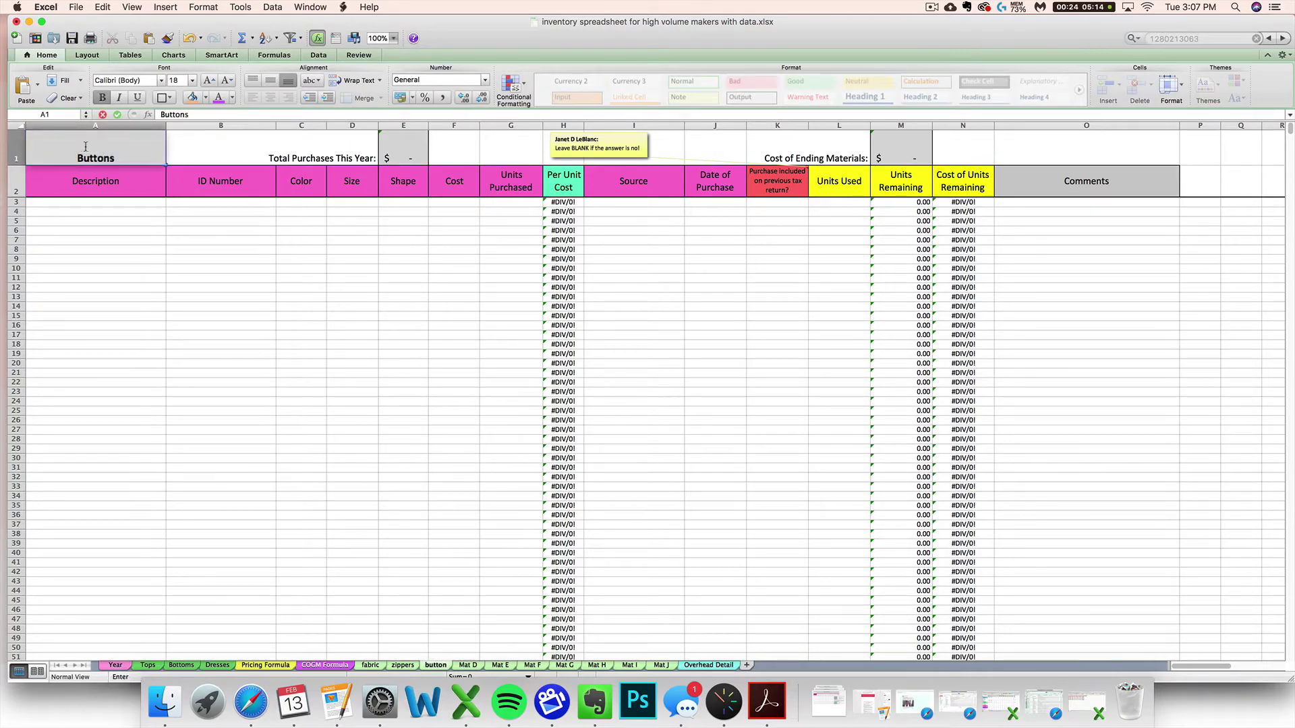
{"action": "key", "text": "Return"}
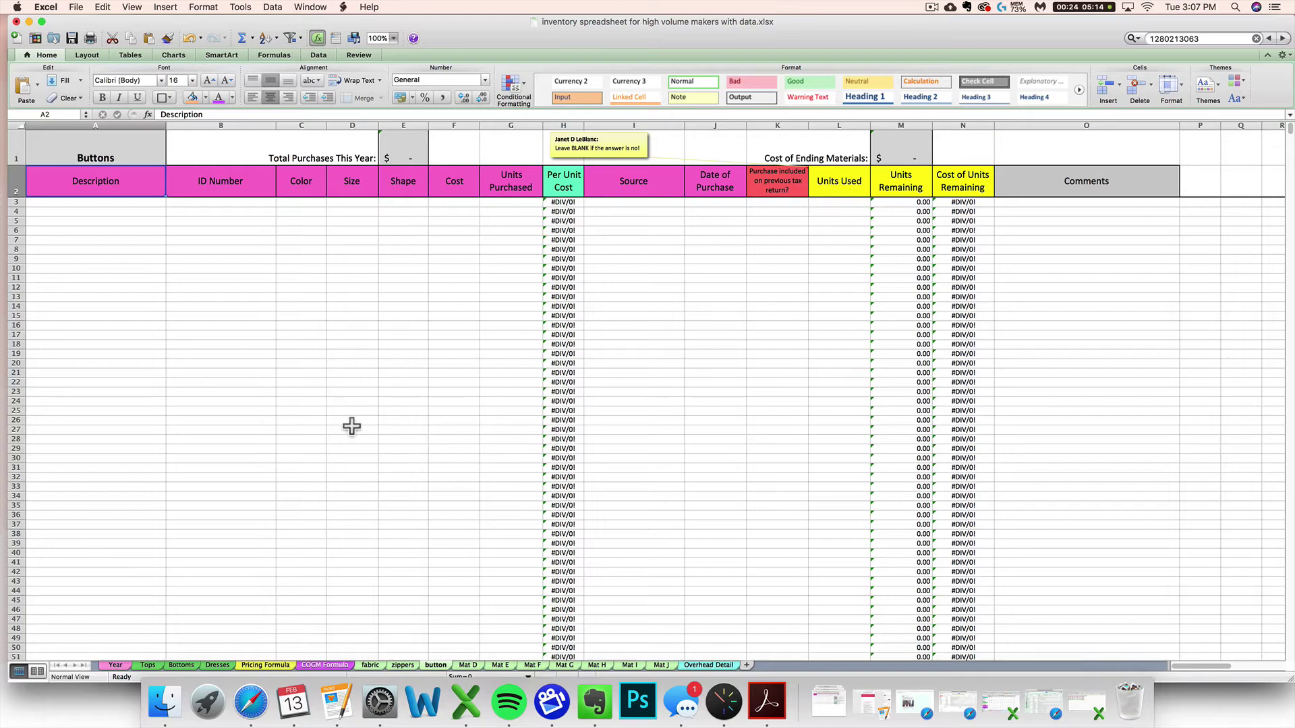
Step: Check the Fabric, Zippers and Buttons titles on the fabric, zippers and button sheets
{"action": "left_click", "coordinate": [375, 666]}
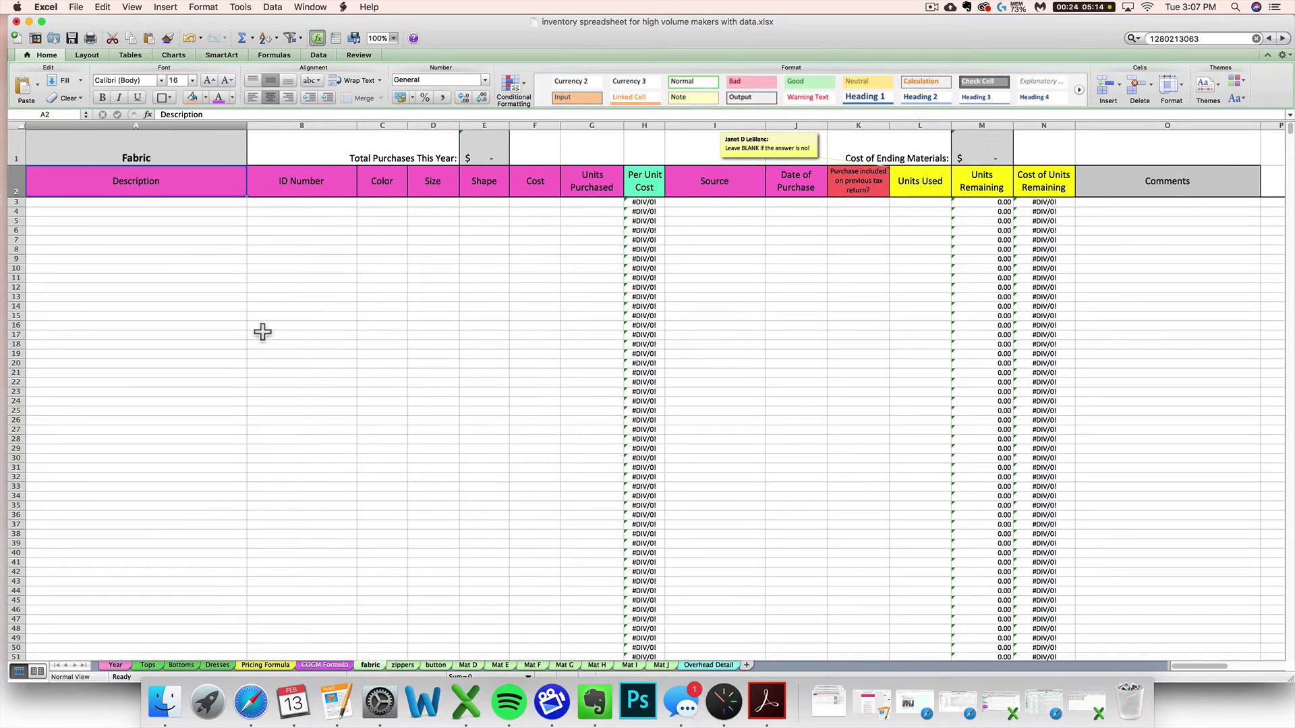
{"action": "left_click", "coordinate": [138, 156]}
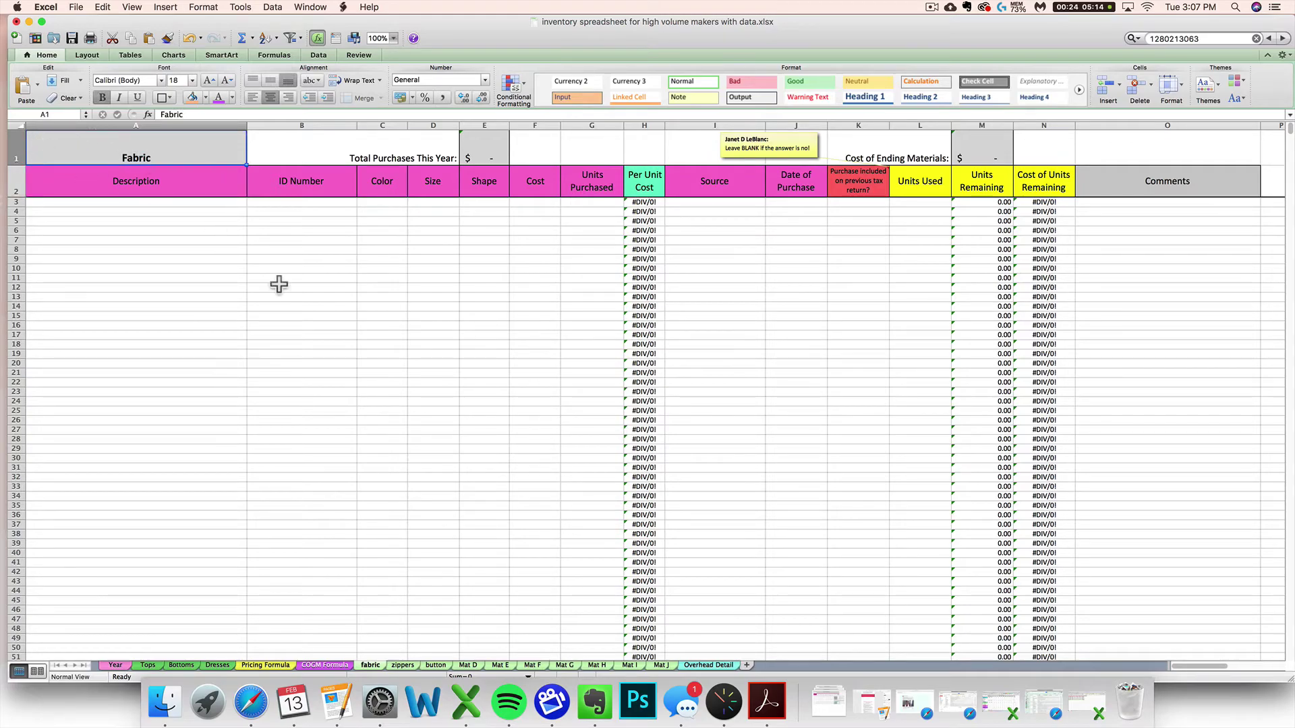
{"action": "left_click", "coordinate": [413, 668]}
{"action": "left_click", "coordinate": [433, 667]}
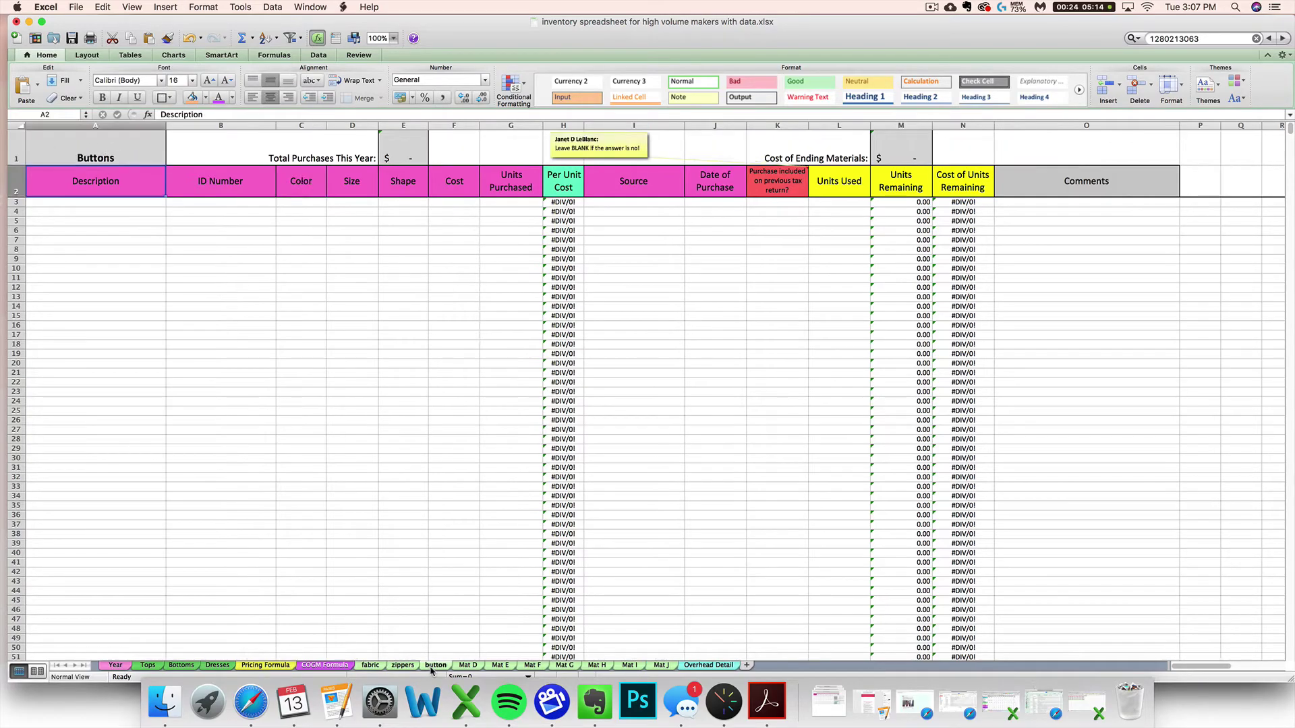
Step: Verify the COGM Formula sheet's Fabric header links to =fabric!$A$1, comparing with fabric and Mat D
{"action": "left_click", "coordinate": [328, 667]}
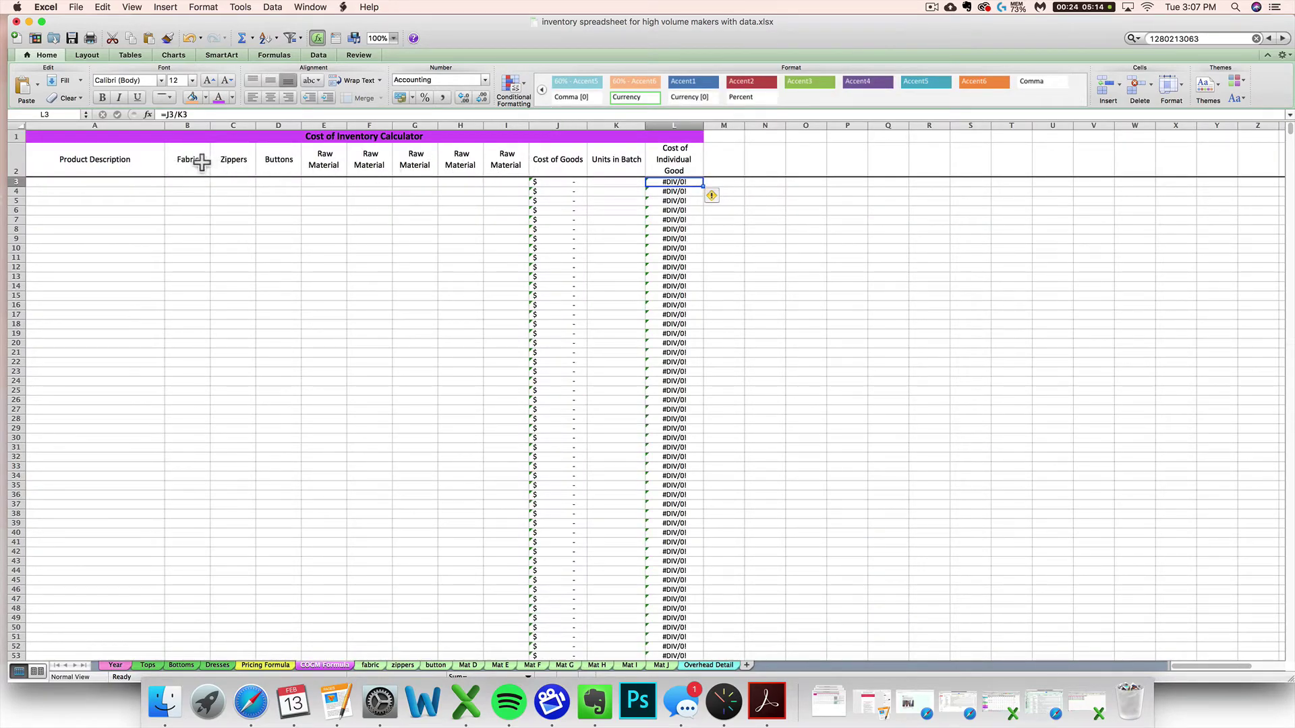
{"action": "left_click", "coordinate": [192, 162]}
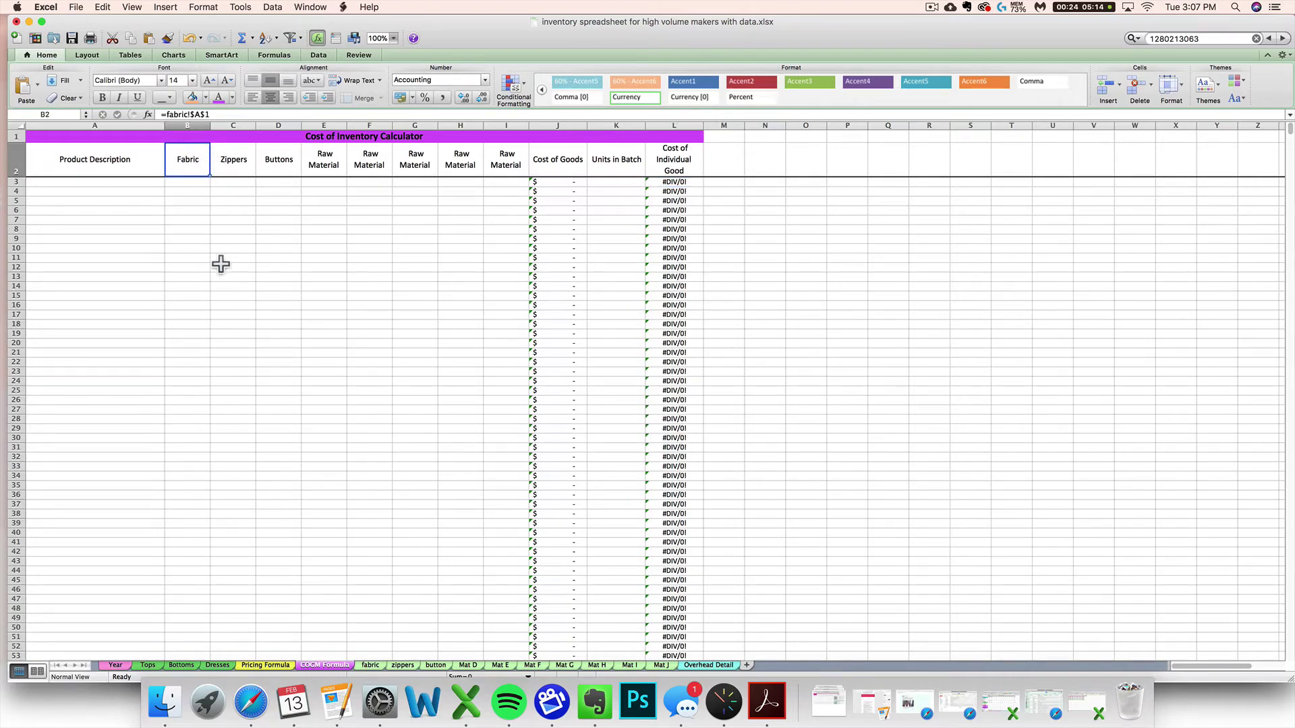
{"action": "left_click", "coordinate": [371, 665]}
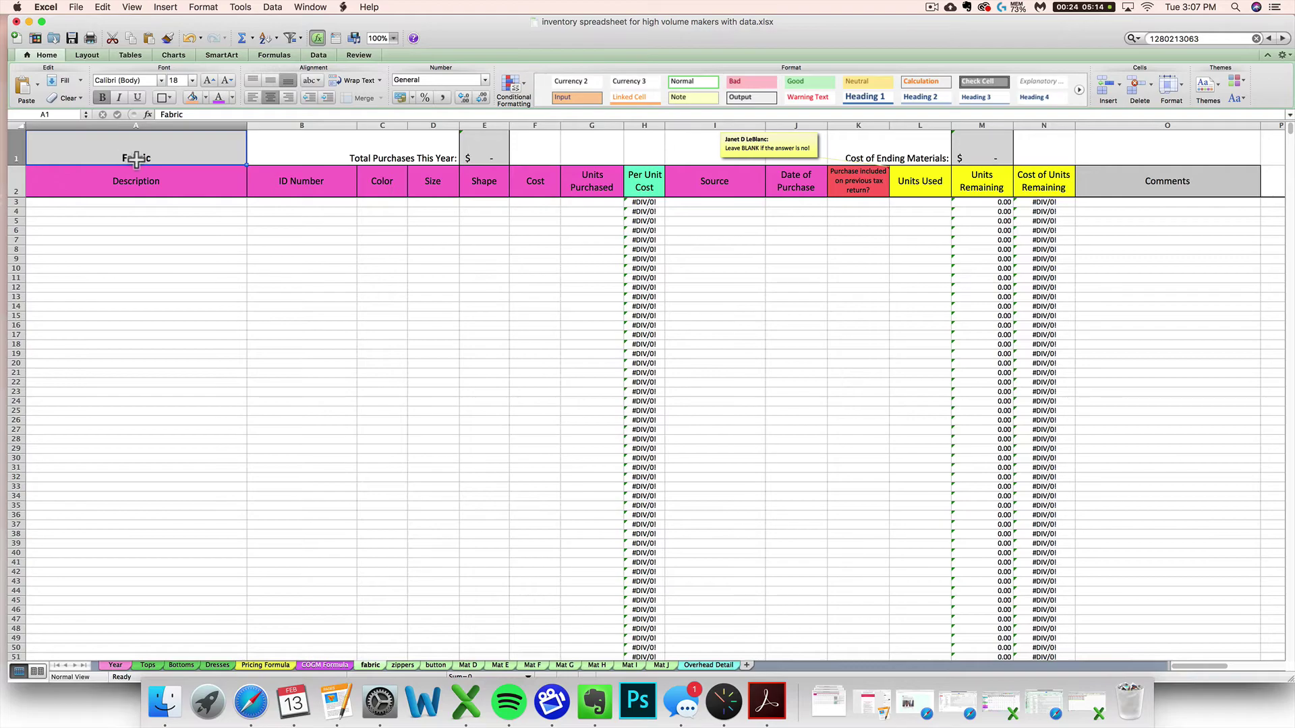
{"action": "left_click", "coordinate": [467, 665]}
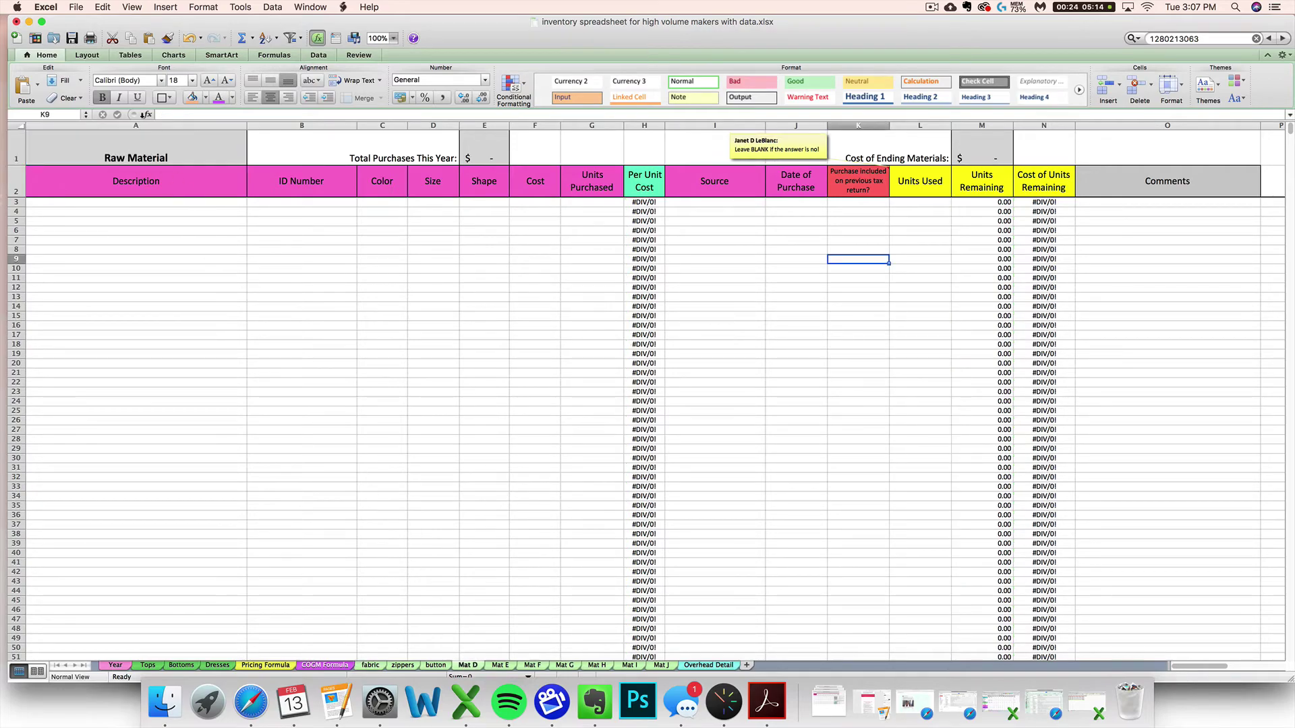
{"action": "left_click", "coordinate": [347, 665]}
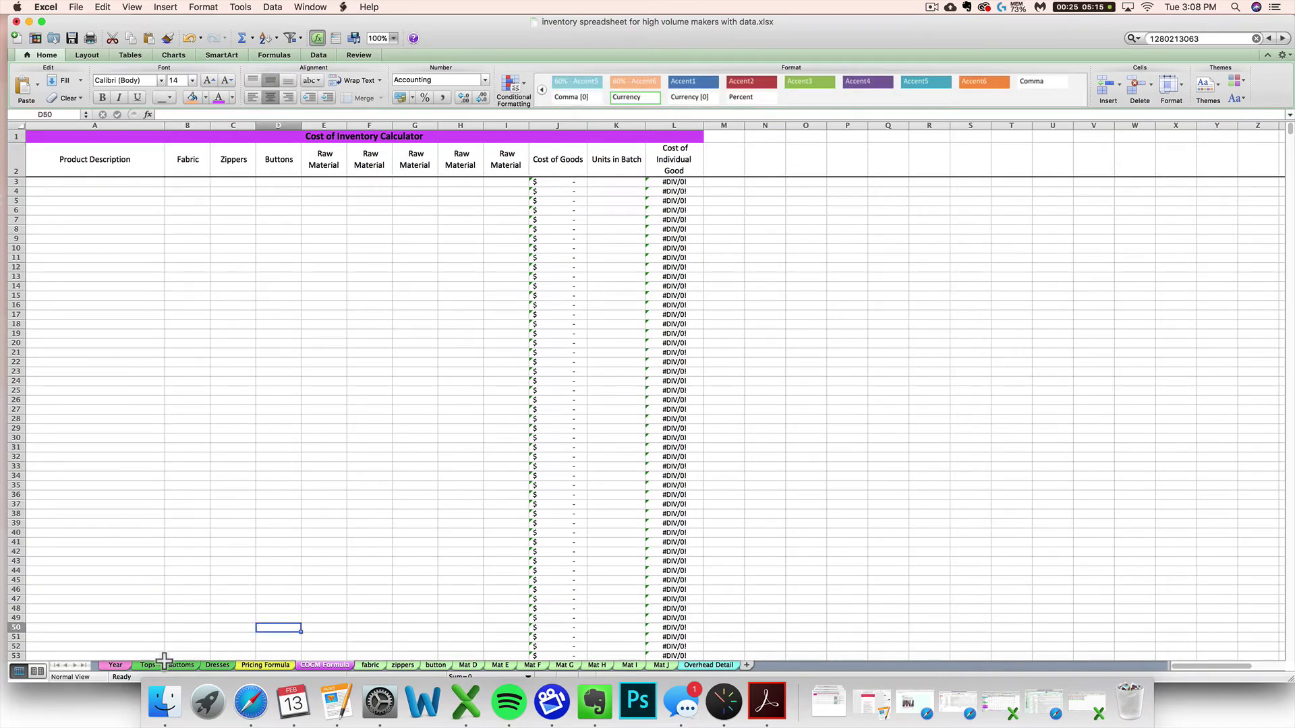
Step: Open the Year sheet and inspect its title, yearly purchases and 2018 Personal Use labels
{"action": "left_click", "coordinate": [115, 665]}
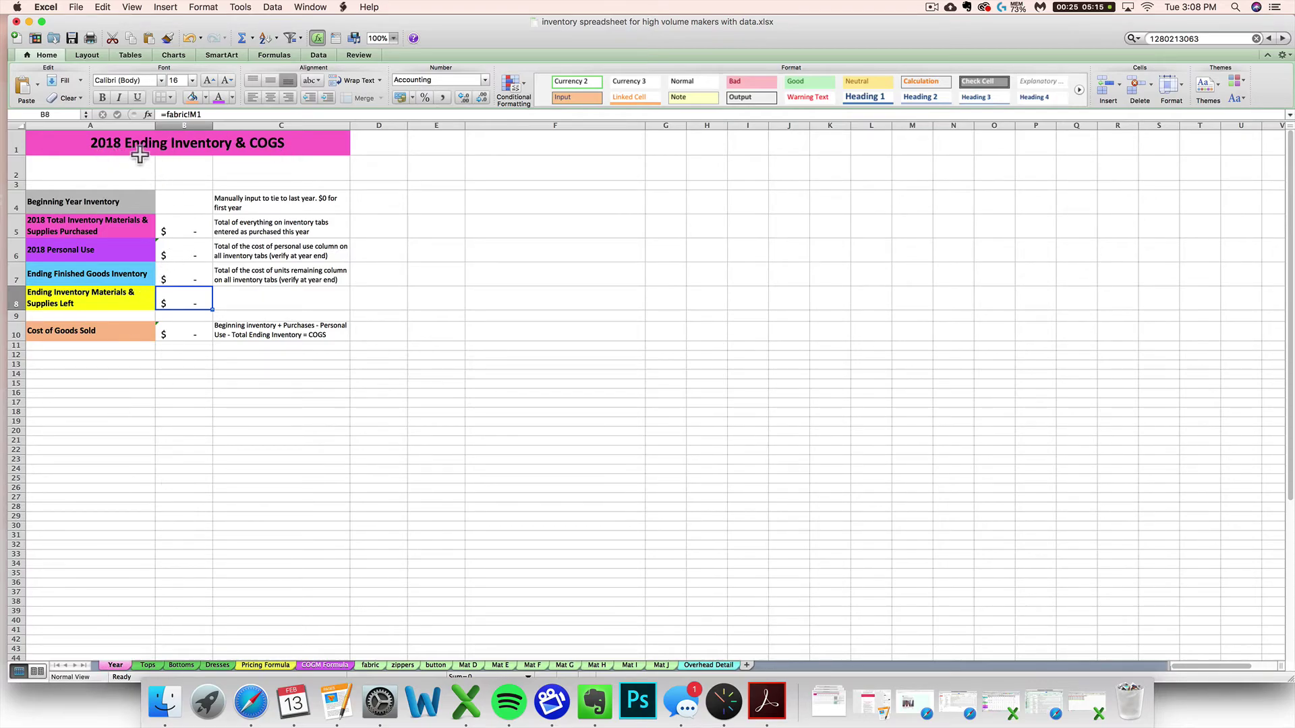
{"action": "left_click", "coordinate": [120, 146]}
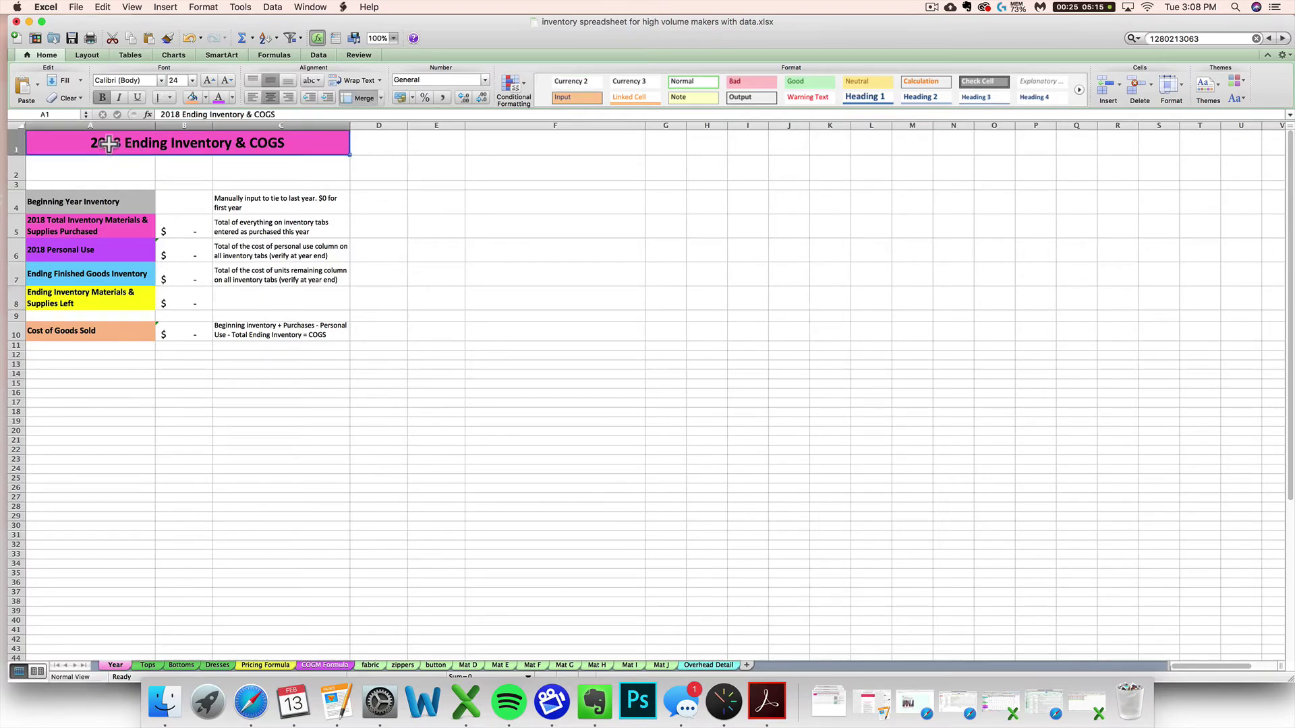
{"action": "left_click", "coordinate": [65, 226]}
{"action": "left_click", "coordinate": [56, 257]}
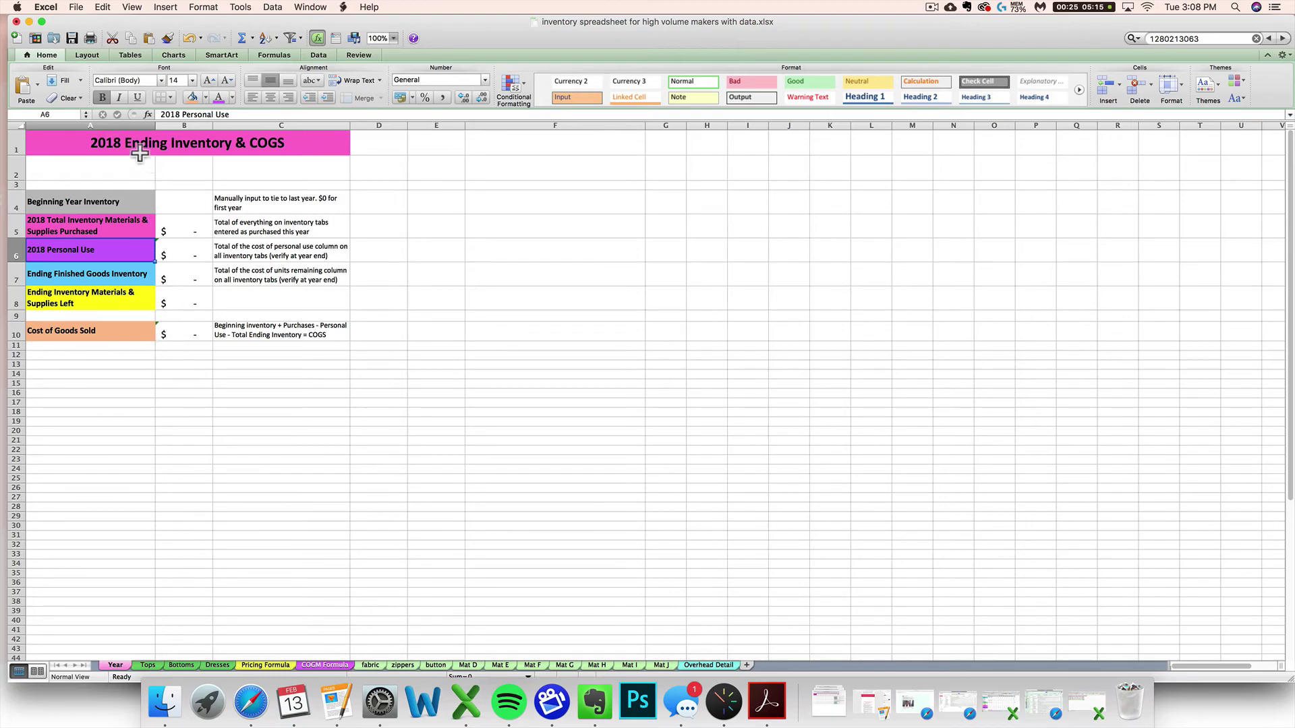
Step: Change the title to '2017 Ending Inventory & COGS'
{"action": "left_click", "coordinate": [128, 144]}
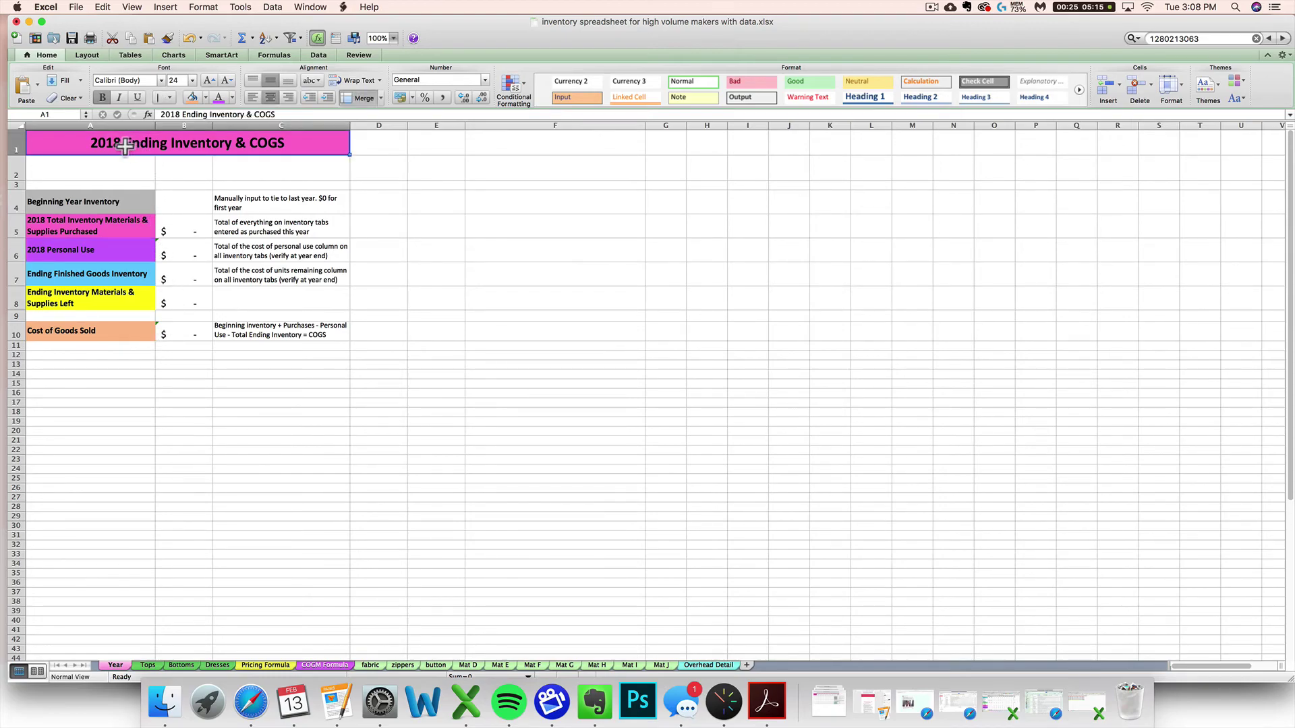
{"action": "double_click", "coordinate": [128, 144]}
{"action": "key", "text": "BackSpace"}
{"action": "type", "text": "7"}
{"action": "key", "text": "Return"}
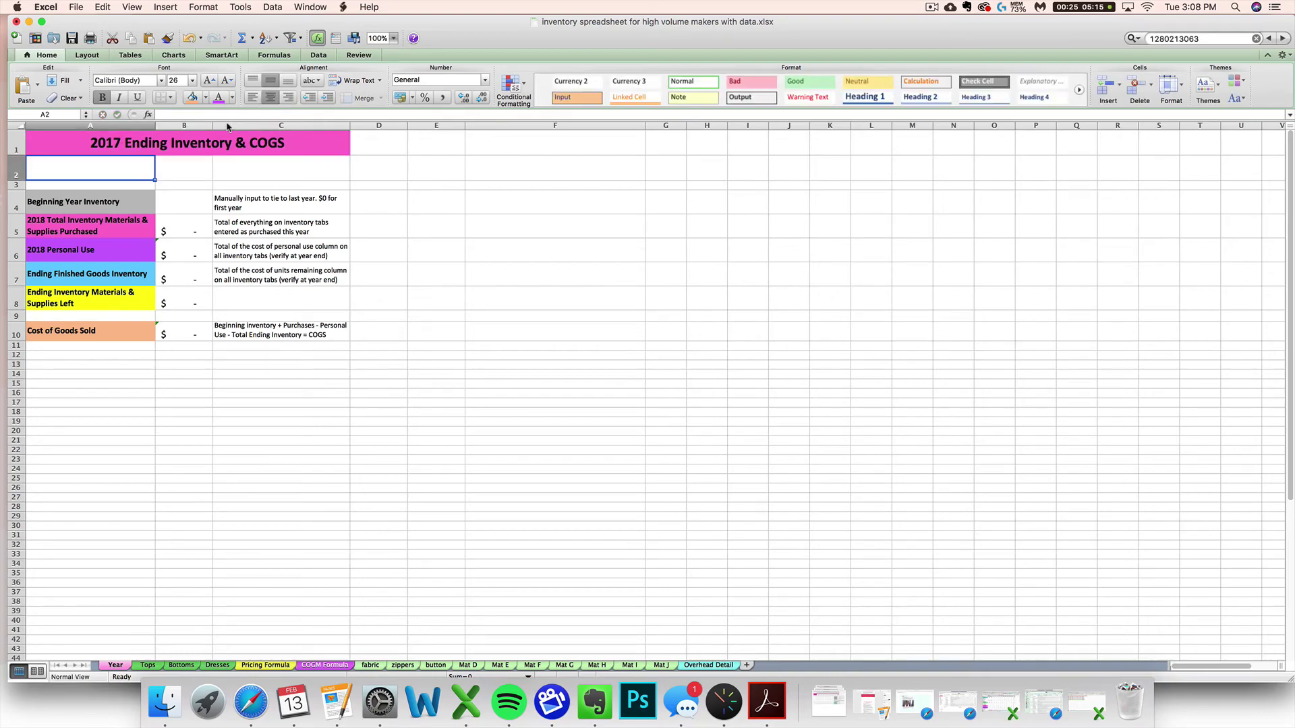
Step: Restore the title to '2018 Ending Inventory & COGS'
{"action": "double_click", "coordinate": [116, 143]}
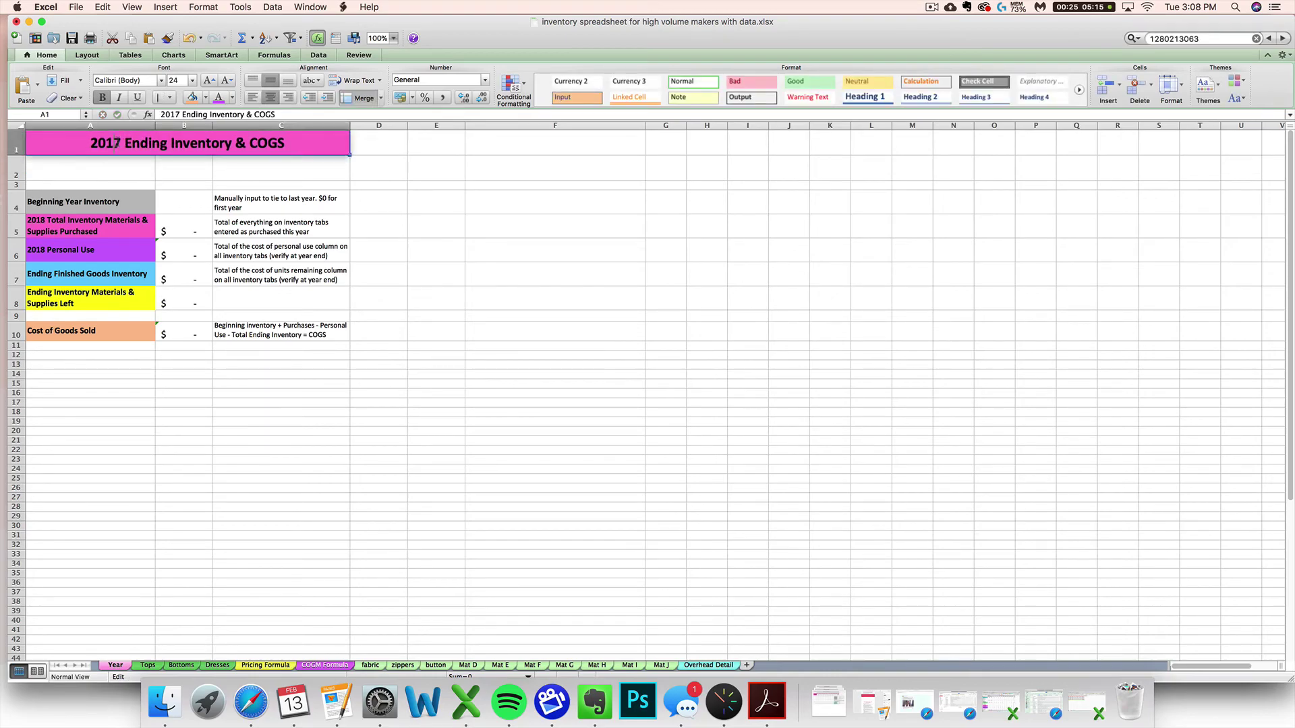
{"action": "key", "text": "BackSpace"}
{"action": "type", "text": "8"}
{"action": "key", "text": "Return"}
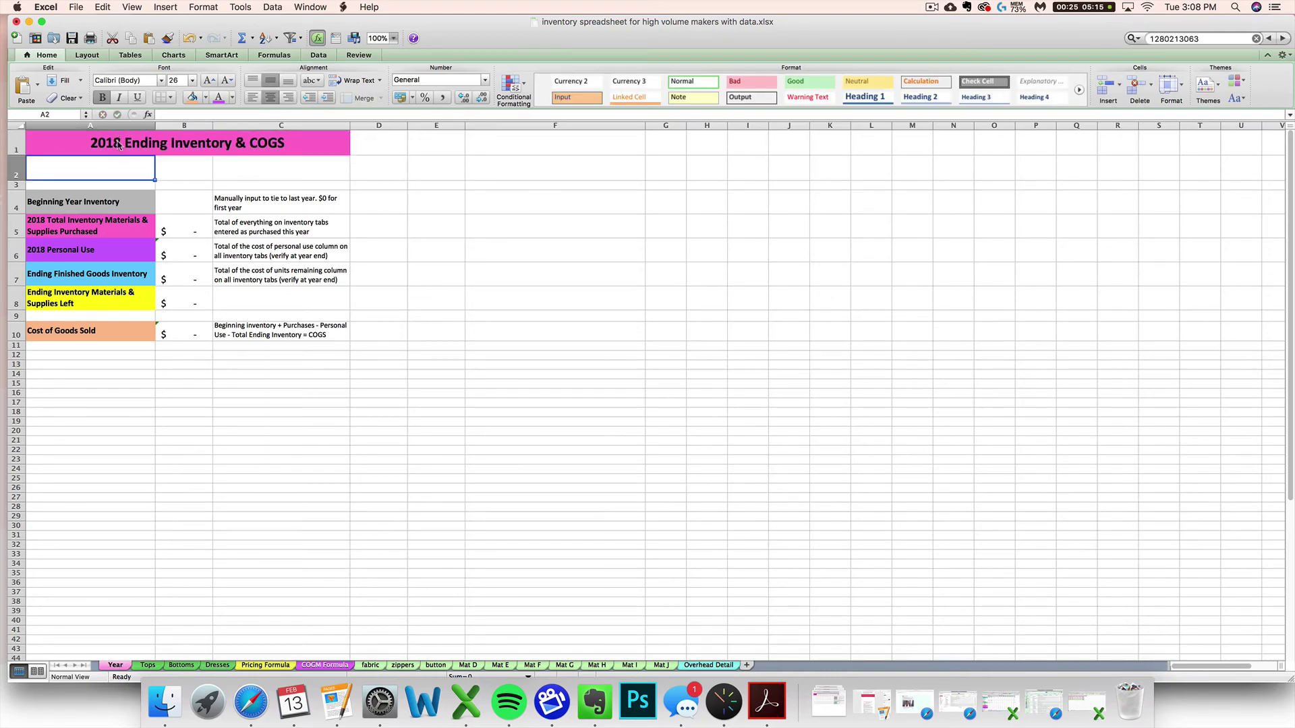
{"action": "left_click", "coordinate": [122, 145]}
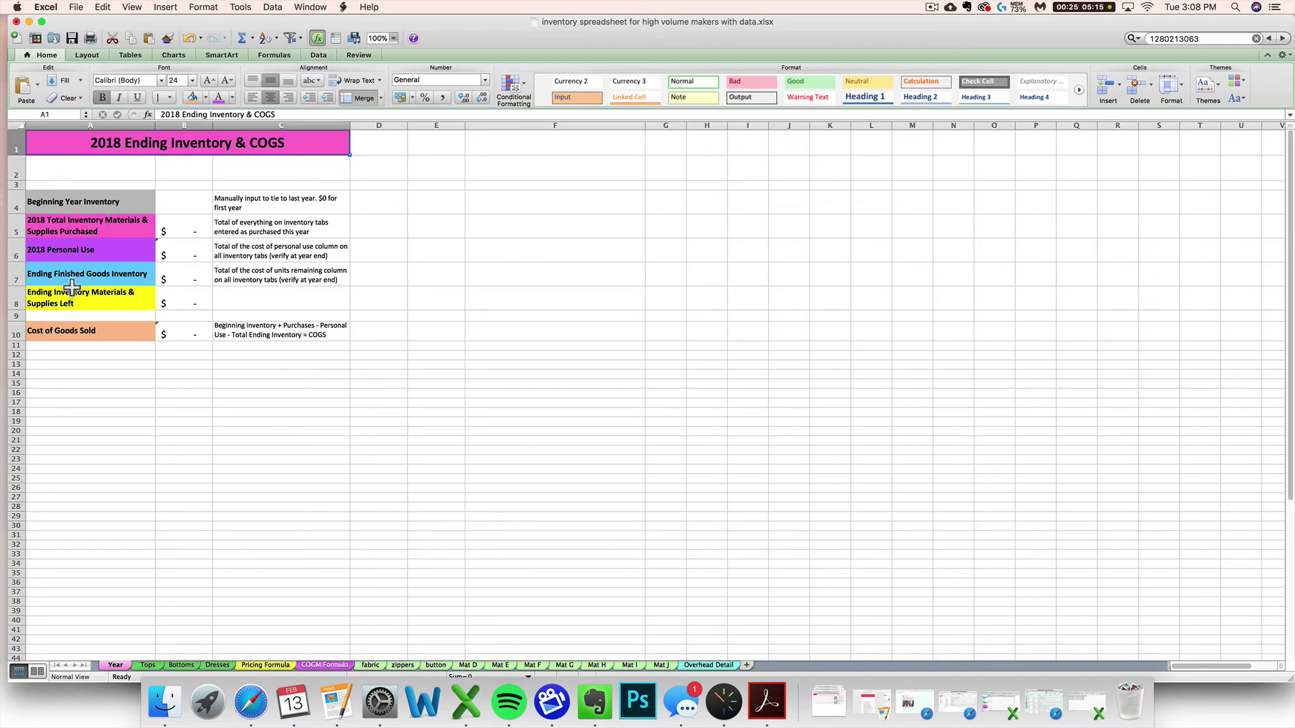